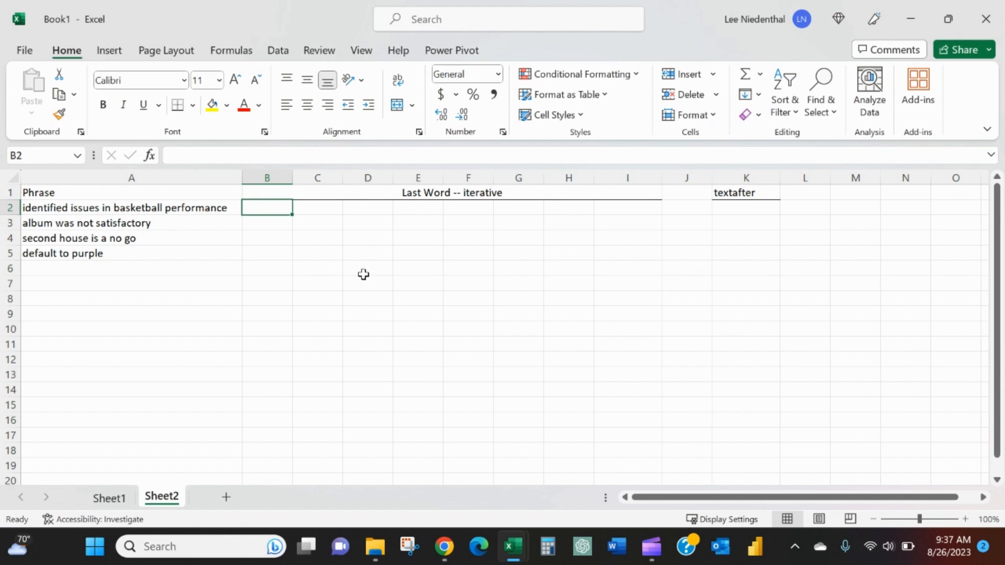
# - Review the phrases in A2:A5 whose last words are needed
pyautogui.press('Left')
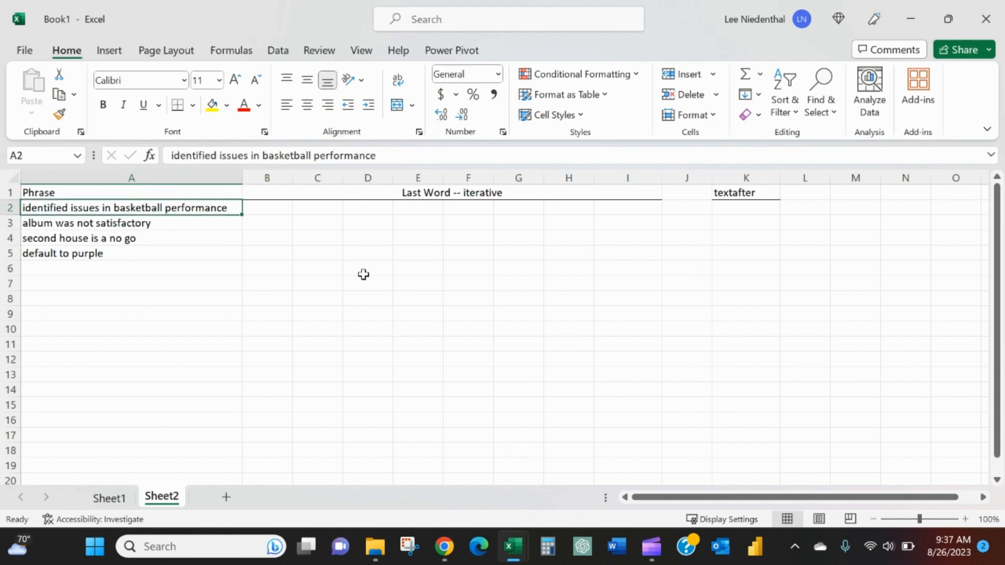
pyautogui.hotkey('shift', 'Down')
pyautogui.hotkey('shift', 'Down')
pyautogui.hotkey('shift', 'Down')
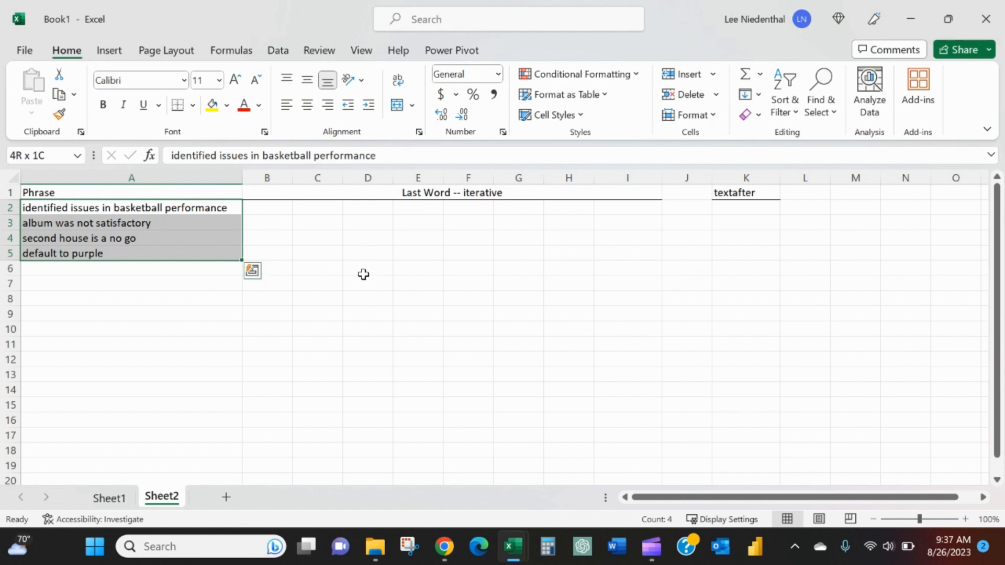
pyautogui.press('Down')
pyautogui.press('Up')
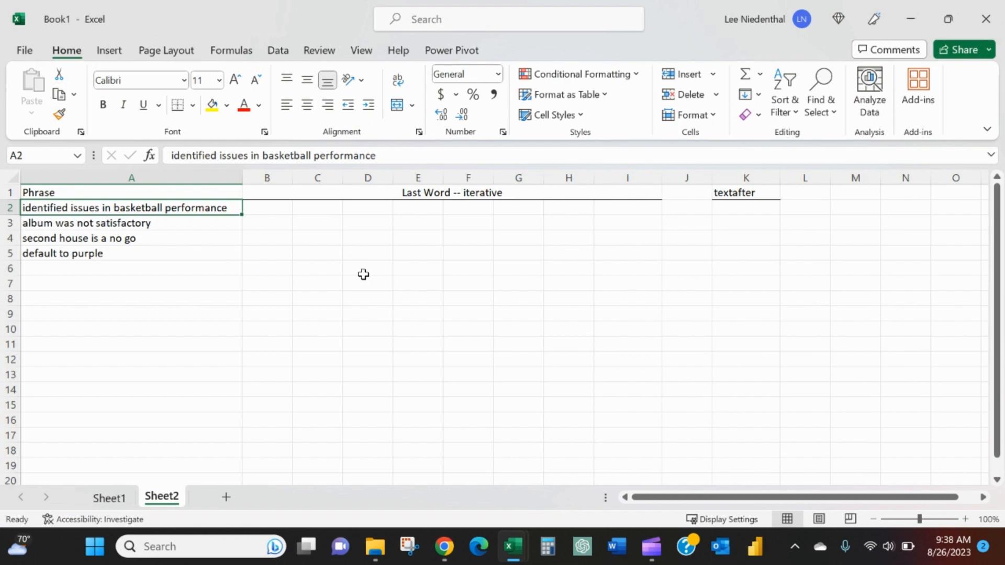
# - Enter =FIND(" ",A2) in B2 to locate the first space in the phrase
pyautogui.press('Right')
pyautogui.write('=')
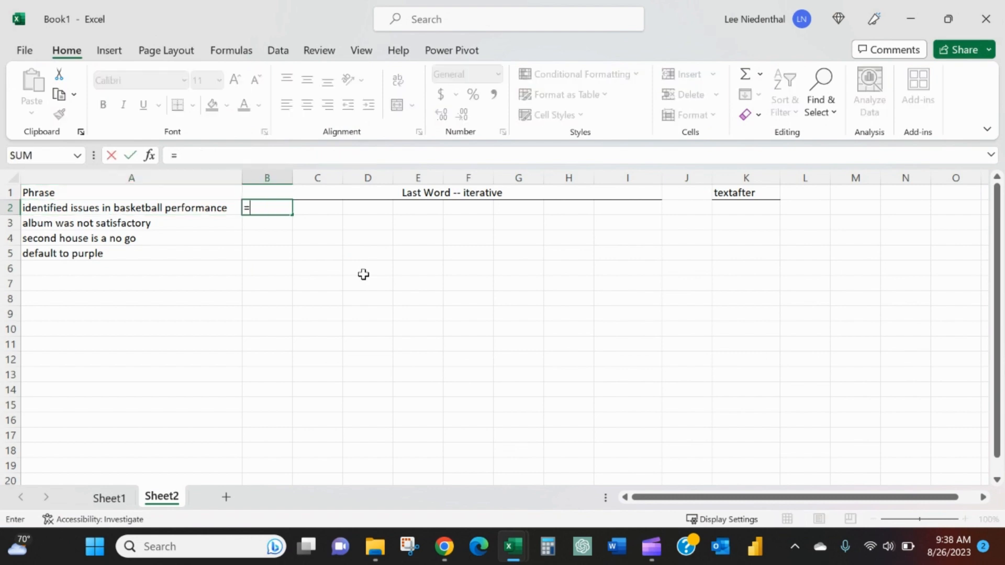
pyautogui.write('find(')
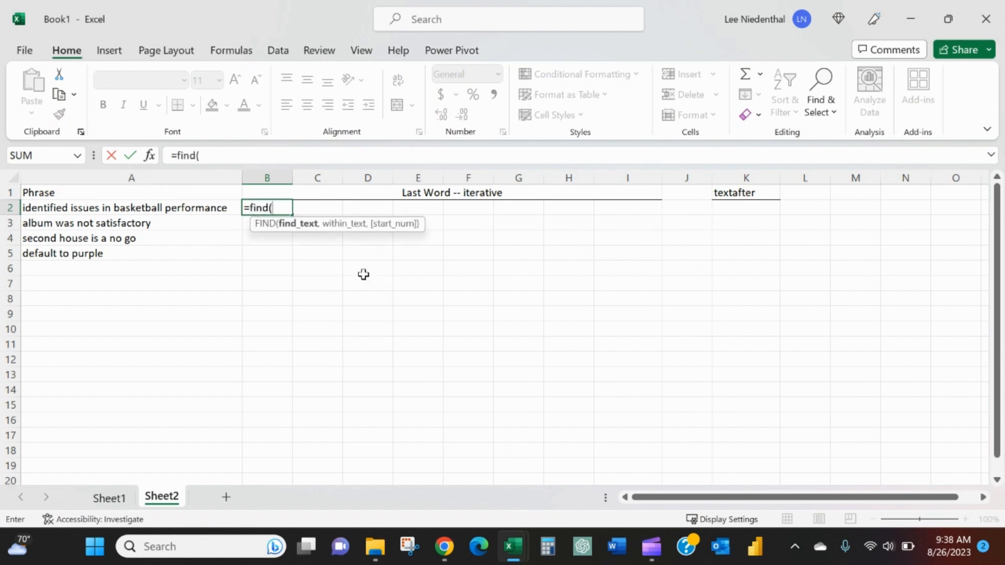
pyautogui.write('" ",')
pyautogui.press('Left')
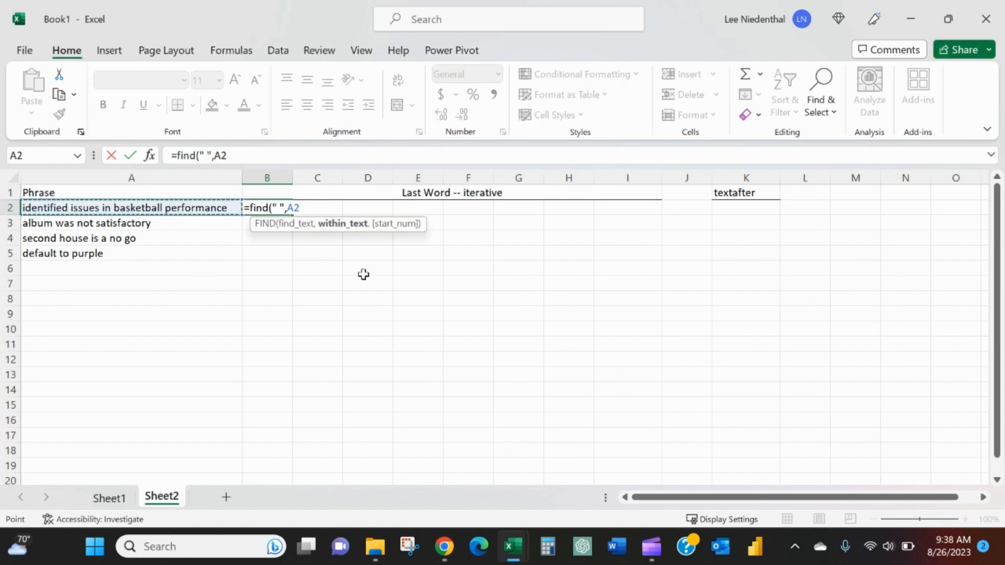
pyautogui.write(')')
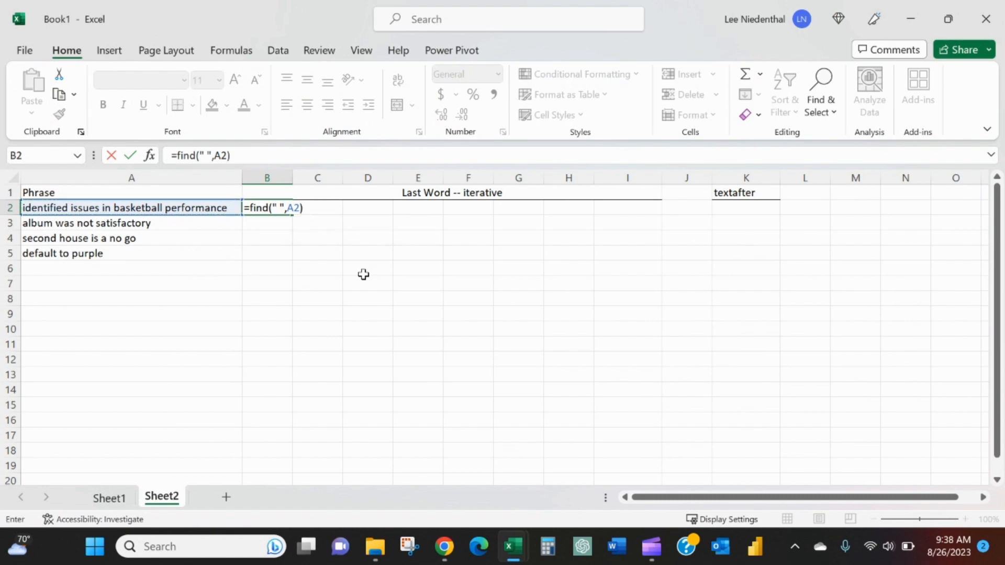
pyautogui.press('Return')
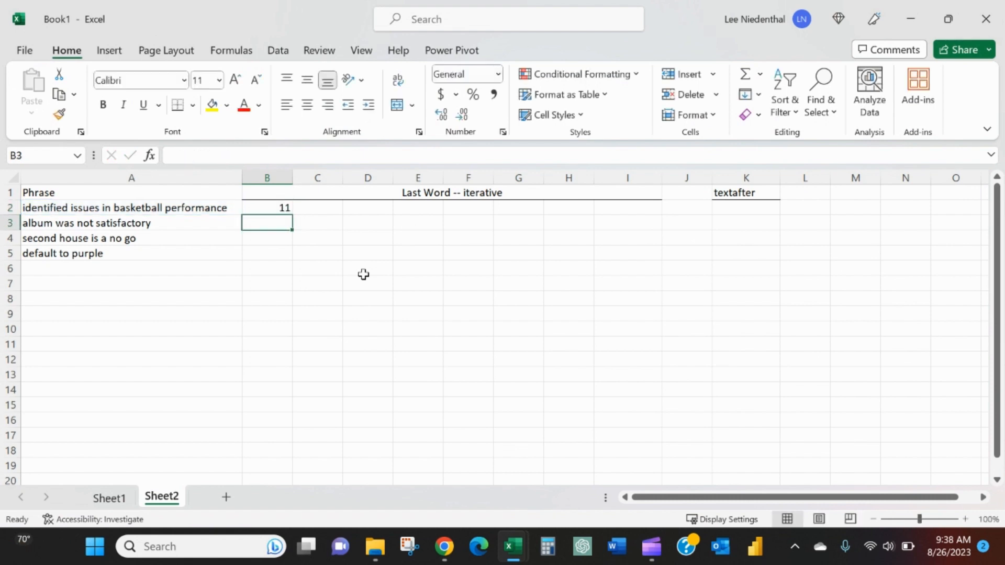
pyautogui.press('Up')
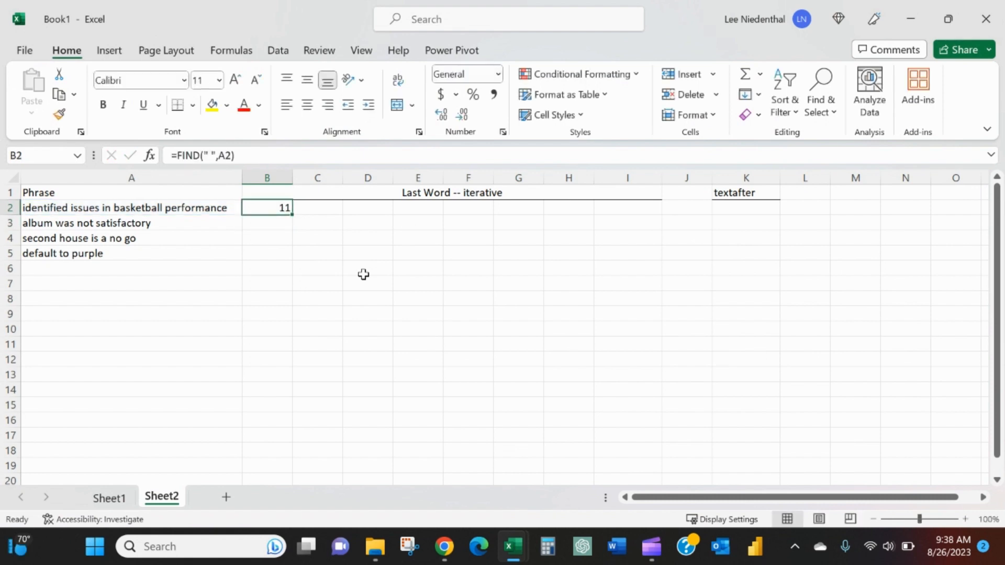
pyautogui.press('Left')
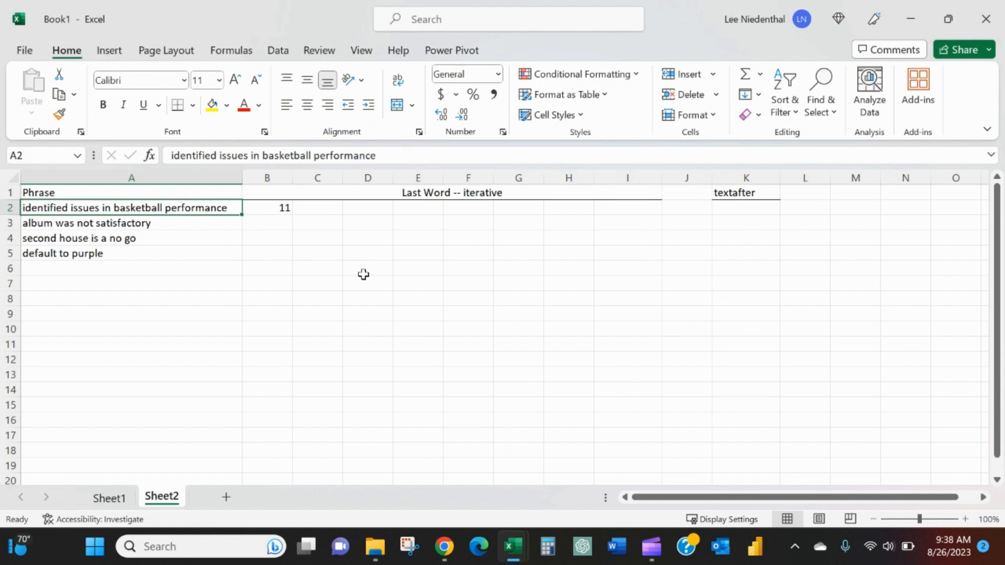
# - Enter =FIND(" ",$A2,B2+1) in C2 to locate the second space, with column A locked
pyautogui.press('Right')
pyautogui.press('Right')
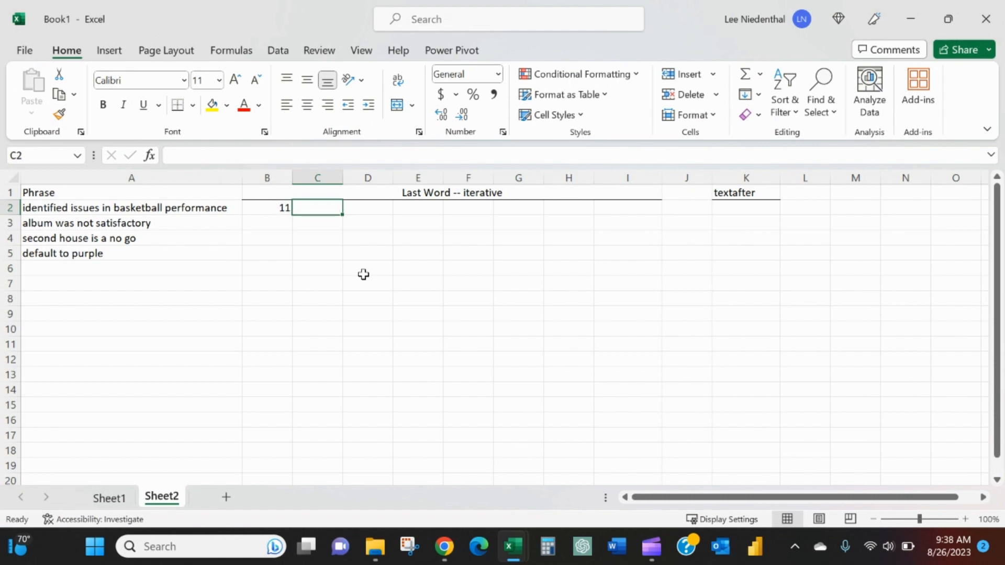
pyautogui.write('=')
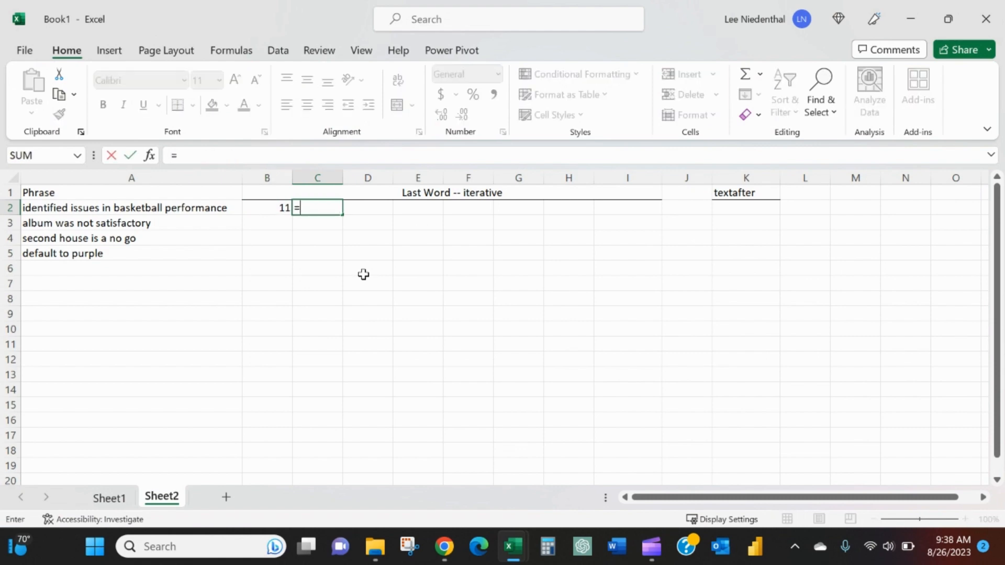
pyautogui.write('find(')
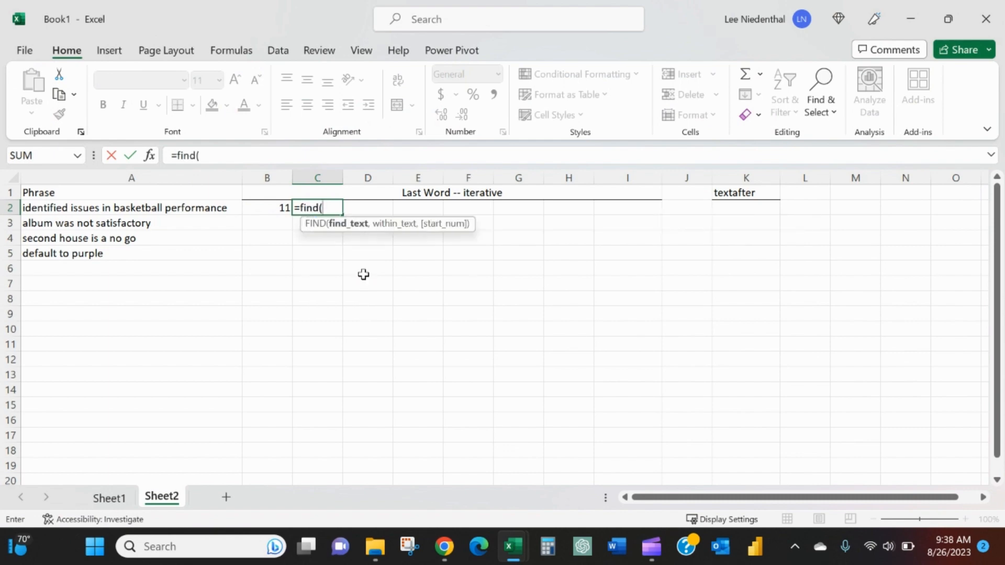
pyautogui.write('" ",')
pyautogui.press('Left')
pyautogui.press('Left')
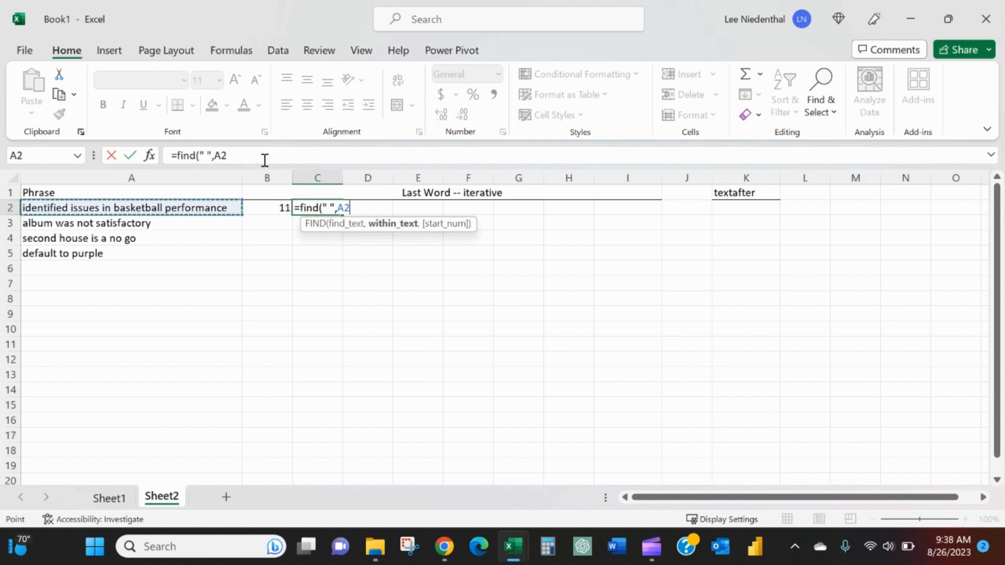
pyautogui.click(218, 155)
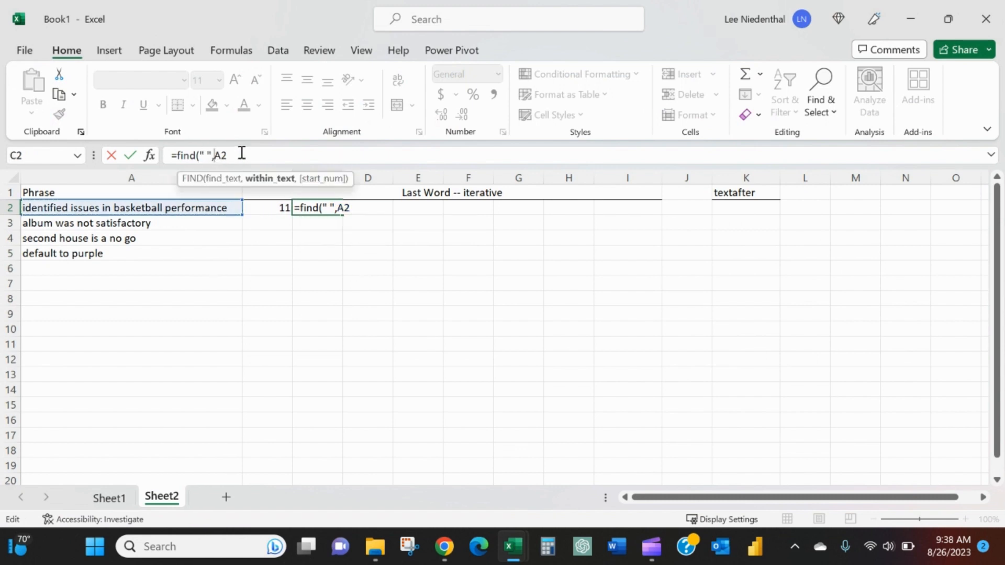
pyautogui.write('$A2,')
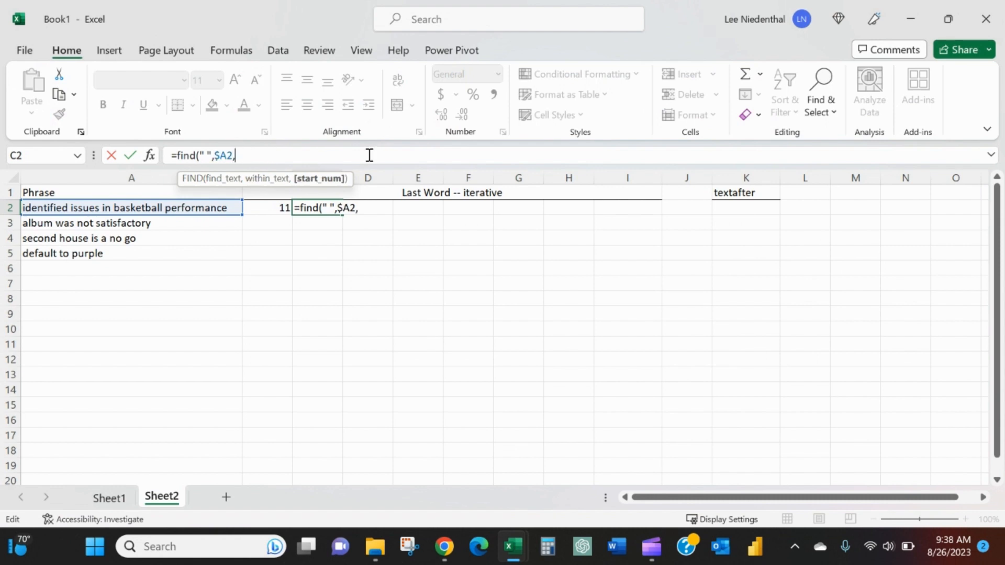
pyautogui.click(281, 207)
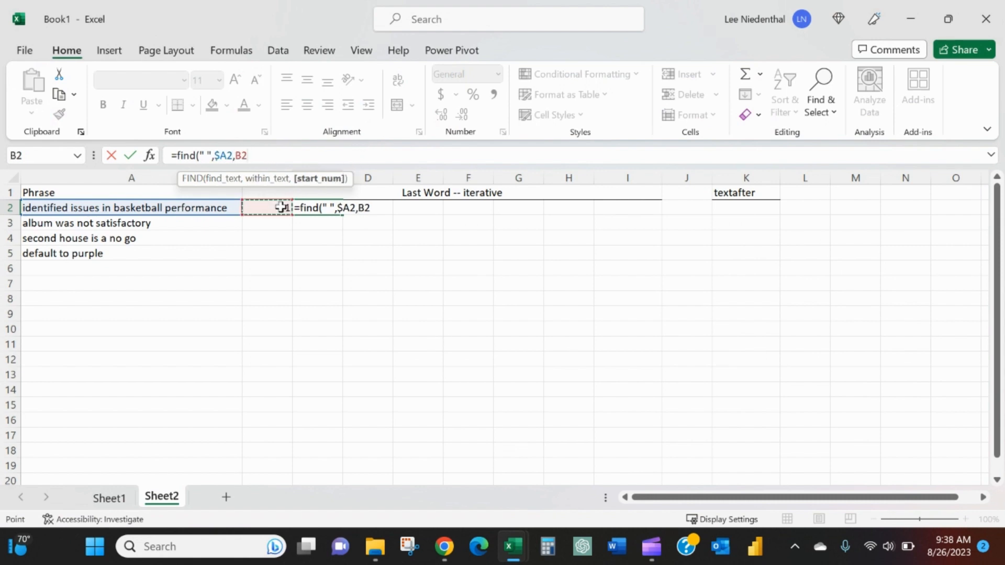
pyautogui.write('+1)')
pyautogui.press('Return')
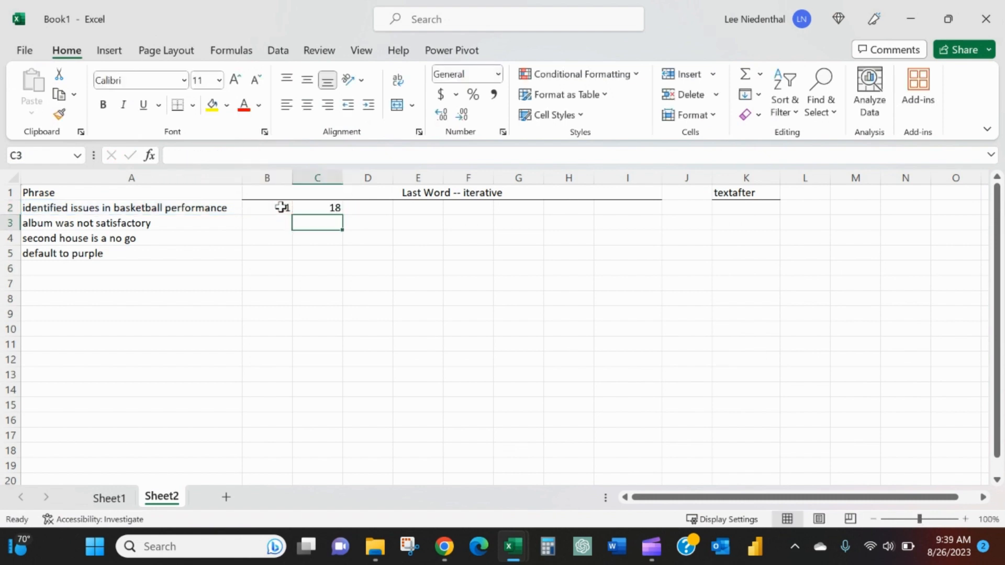
# - Copy the C2 formula across D2:G2 to locate the further spaces in the phrase
pyautogui.press('Up')
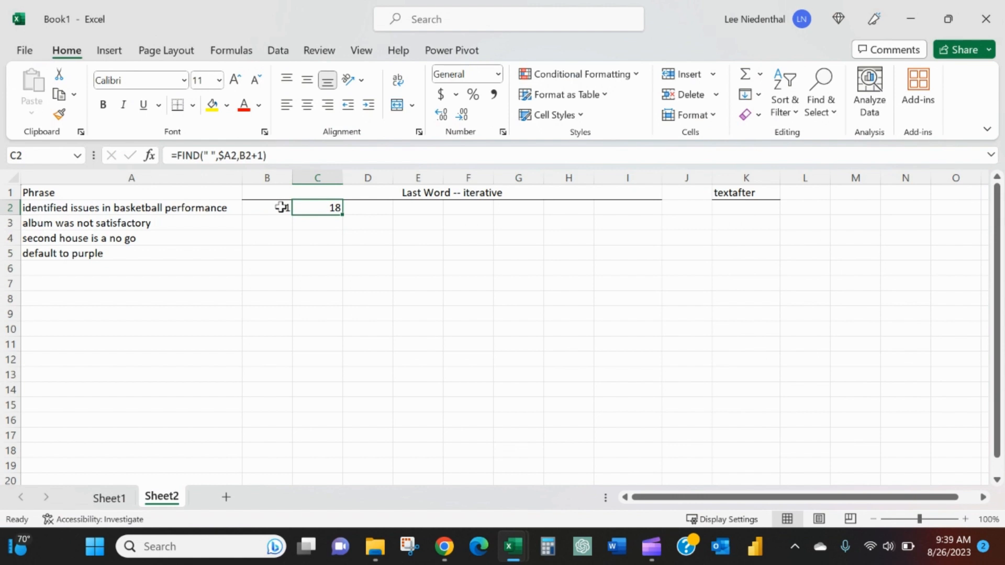
pyautogui.hotkey('ctrl', 'c')
pyautogui.press('Right')
pyautogui.hotkey('ctrl', 'v')
pyautogui.press('Right')
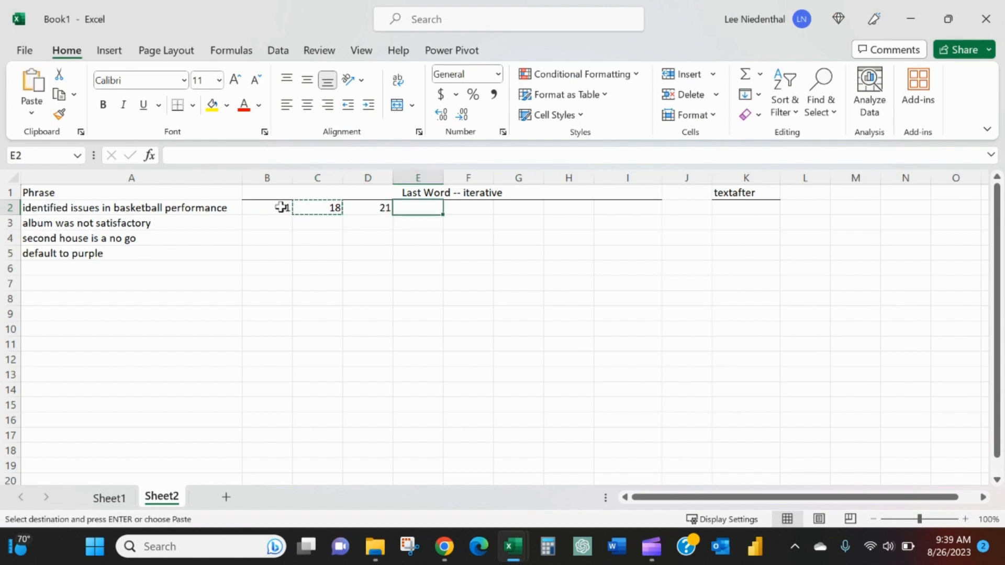
pyautogui.hotkey('ctrl', 'v')
pyautogui.press('Right')
pyautogui.hotkey('ctrl', 'v')
pyautogui.press('Right')
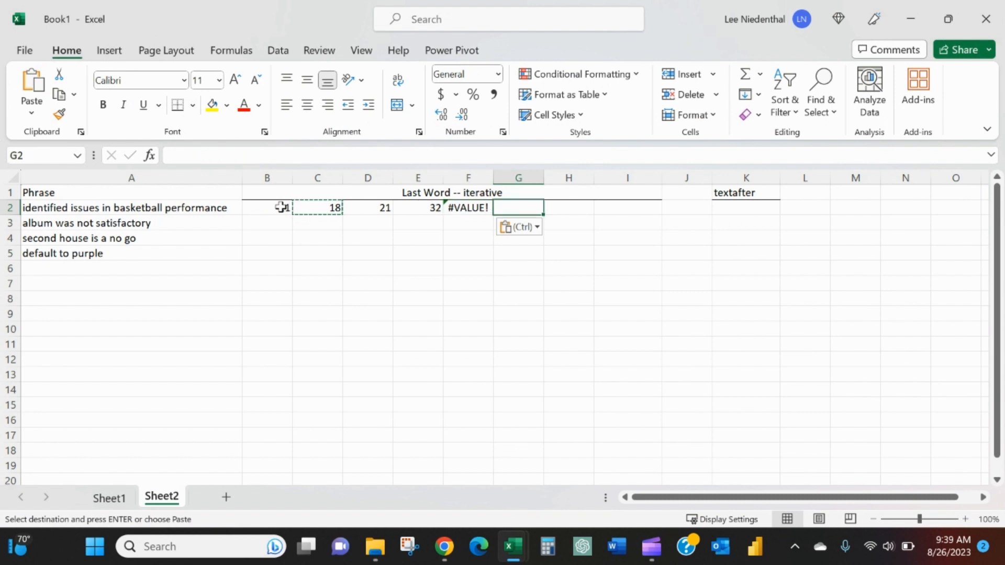
pyautogui.hotkey('ctrl', 'v')
# - Examine the FIND formulas and their results across B2:G2
pyautogui.press('Left')
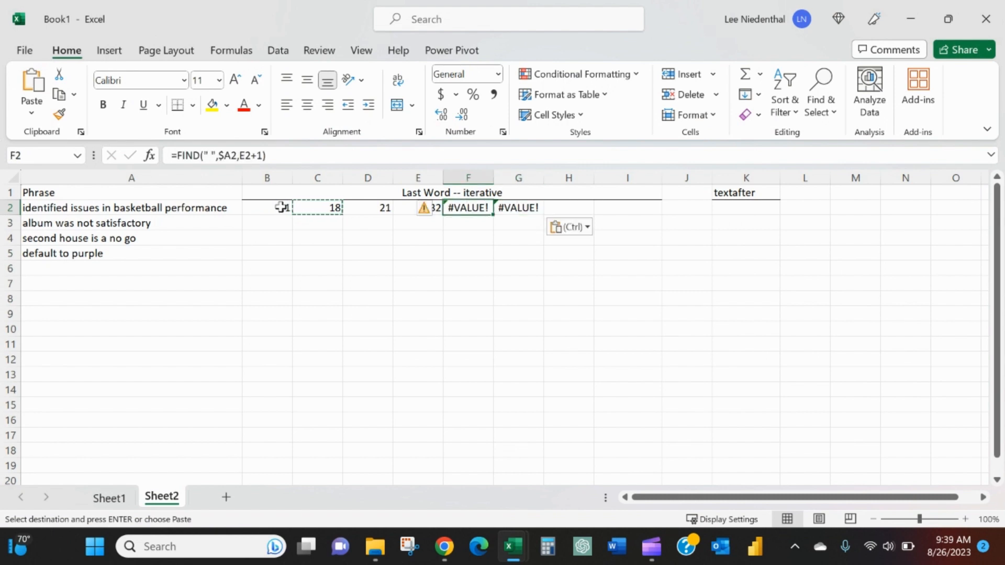
pyautogui.press('Left')
pyautogui.press('Left')
pyautogui.press('Left')
pyautogui.press('Left')
pyautogui.hotkey('shift', 'Right')
pyautogui.hotkey('shift', 'Right')
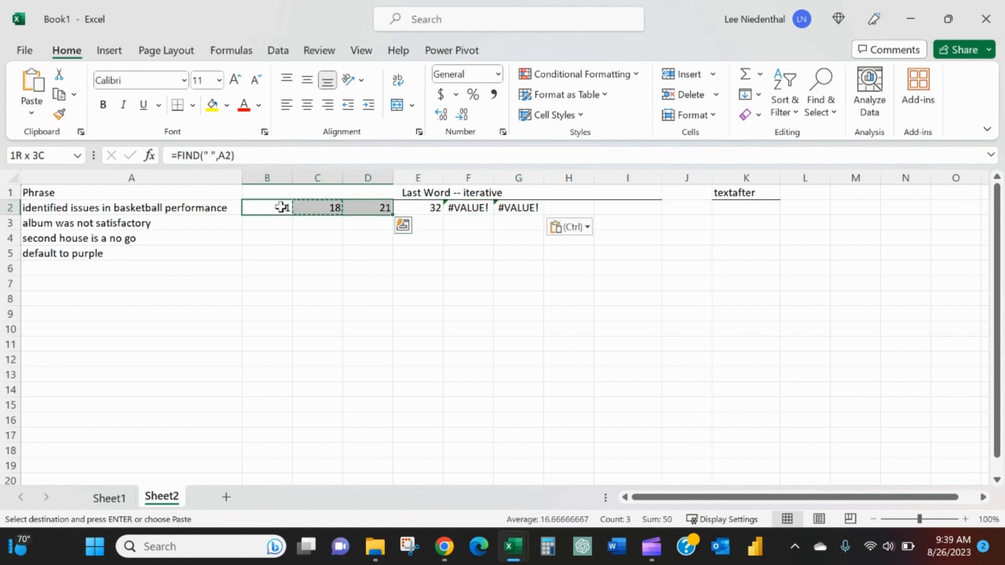
pyautogui.press('Right')
pyautogui.press('Right')
pyautogui.press('Right')
pyautogui.press('Right')
pyautogui.press('Left')
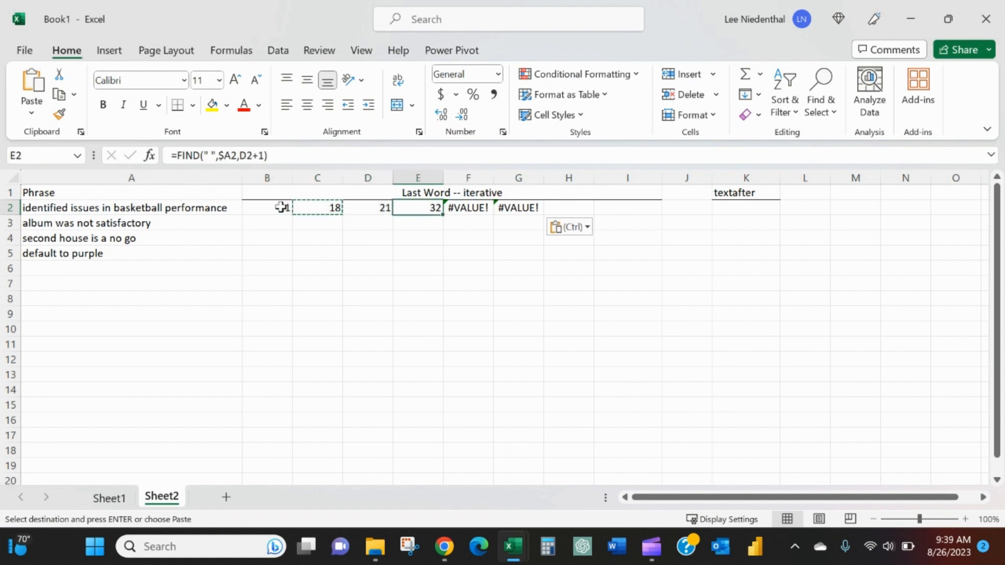
pyautogui.press('Right')
pyautogui.press('Right')
pyautogui.press('Right')
pyautogui.press('Left')
pyautogui.press('Left')
pyautogui.press('Left')
pyautogui.press('Right')
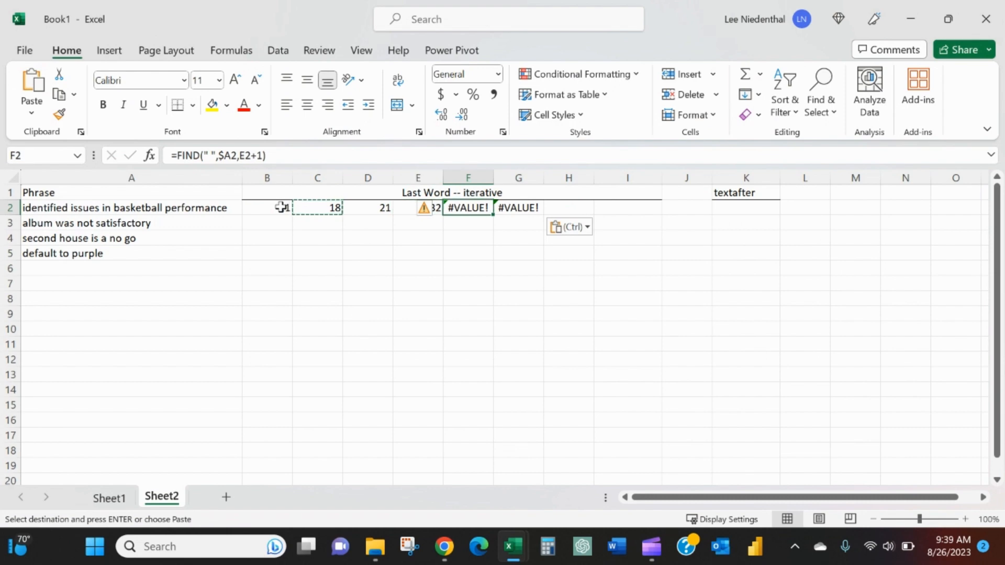
pyautogui.press('Right')
# - Copy the formulas in B2:G2 down to rows 3 through 5 for the other phrases
pyautogui.press('Left')
pyautogui.press('Left')
pyautogui.press('Left')
pyautogui.press('Left')
pyautogui.press('Left')
pyautogui.hotkey('shift', 'Right')
pyautogui.hotkey('shift', 'Right')
pyautogui.hotkey('shift', 'Right')
pyautogui.hotkey('shift', 'Right')
pyautogui.hotkey('shift', 'Right')
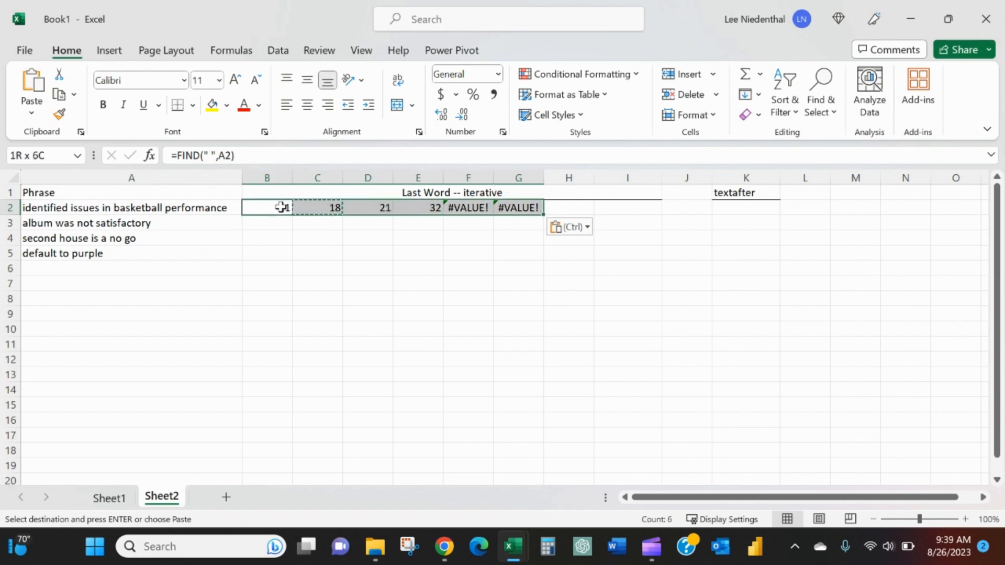
pyautogui.press('Down')
pyautogui.hotkey('shift', 'Down')
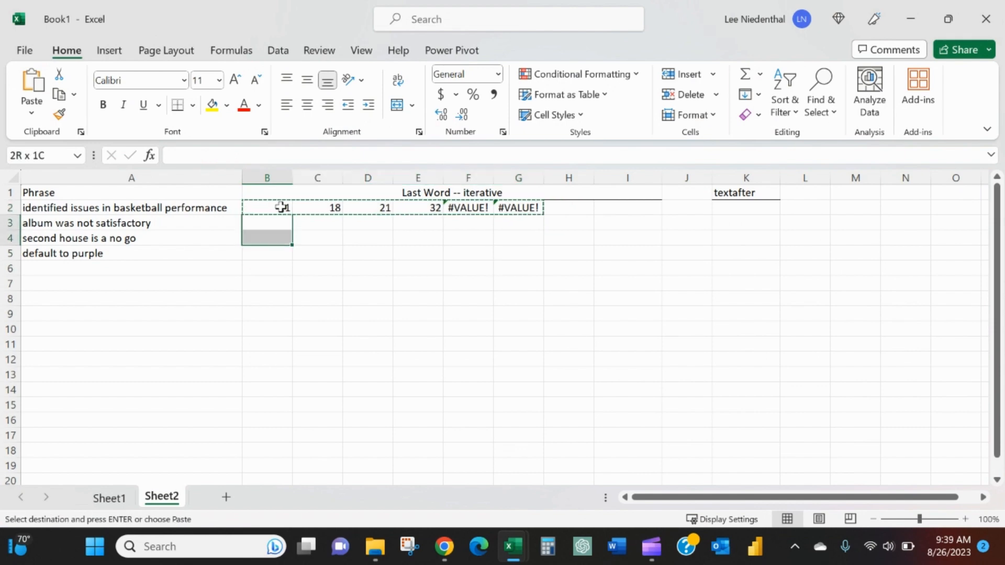
pyautogui.hotkey('shift', 'Down')
pyautogui.hotkey('ctrl', 'v')
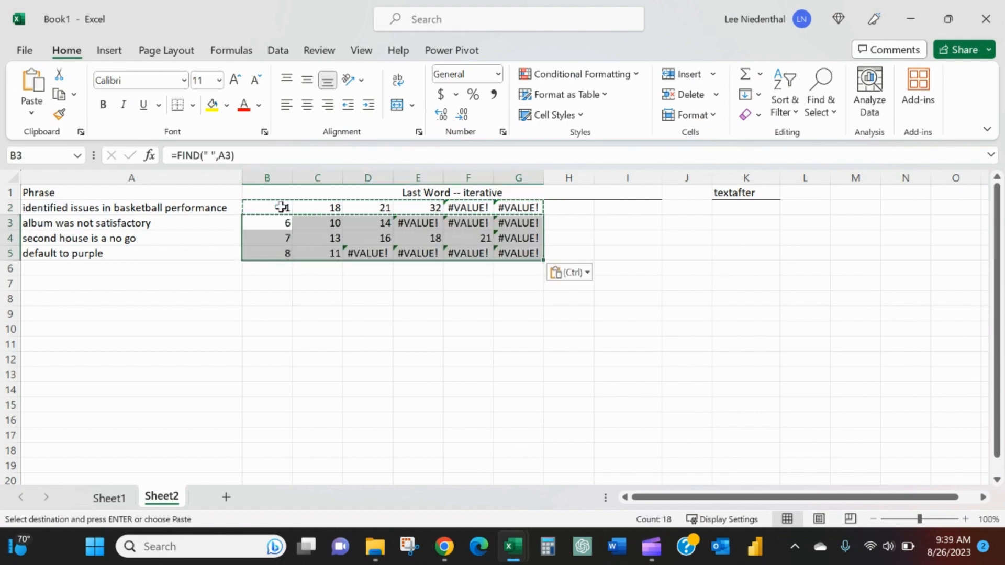
# - Enter =AGGREGATE(4,6,B2:G2) in H2 to get the largest space position while ignoring error values
pyautogui.press('Right')
pyautogui.press('Right')
pyautogui.press('Right')
pyautogui.press('Right')
pyautogui.press('Right')
pyautogui.press('Right')
pyautogui.press('Up')
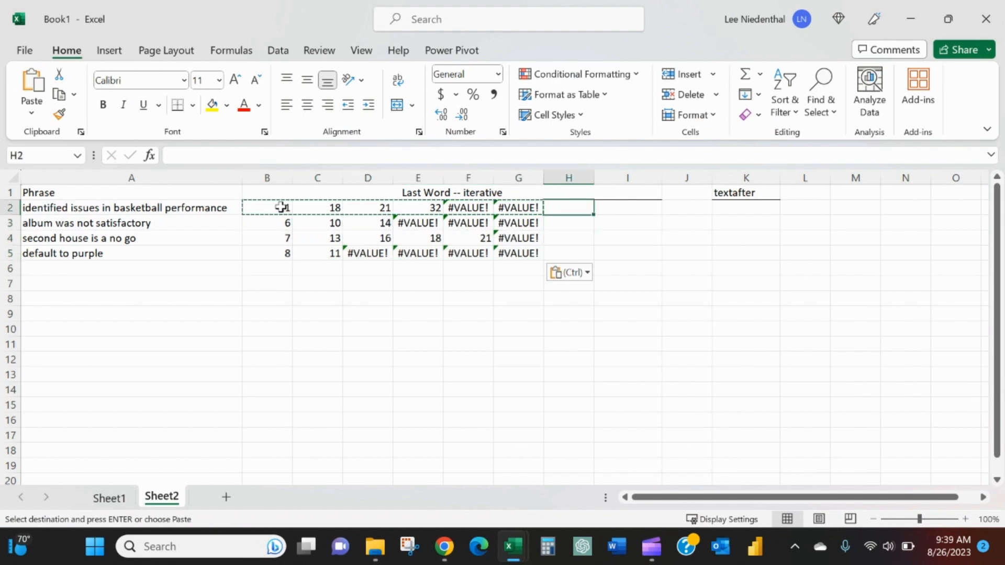
pyautogui.write('=a')
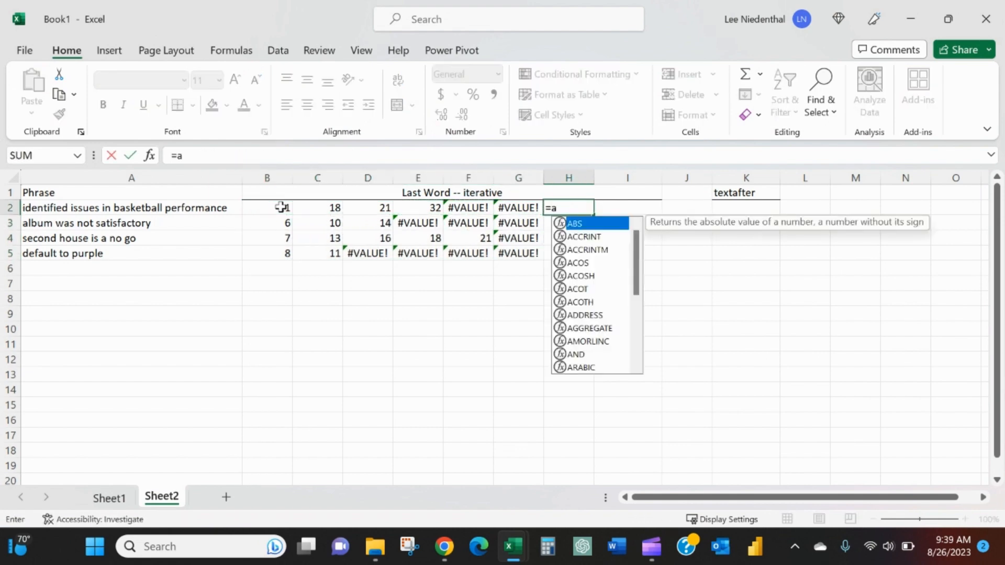
pyautogui.write('ggregate(')
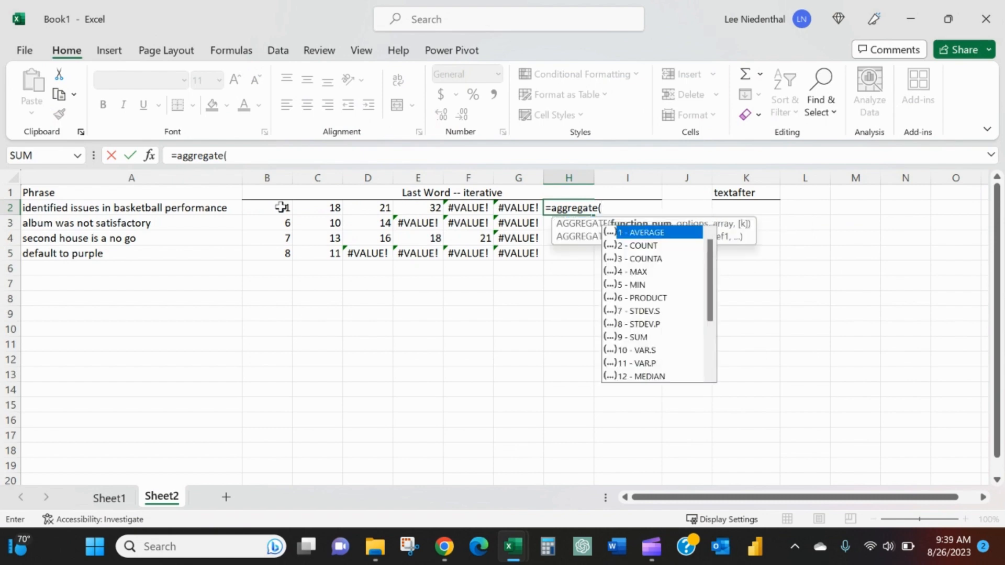
pyautogui.write('4,')
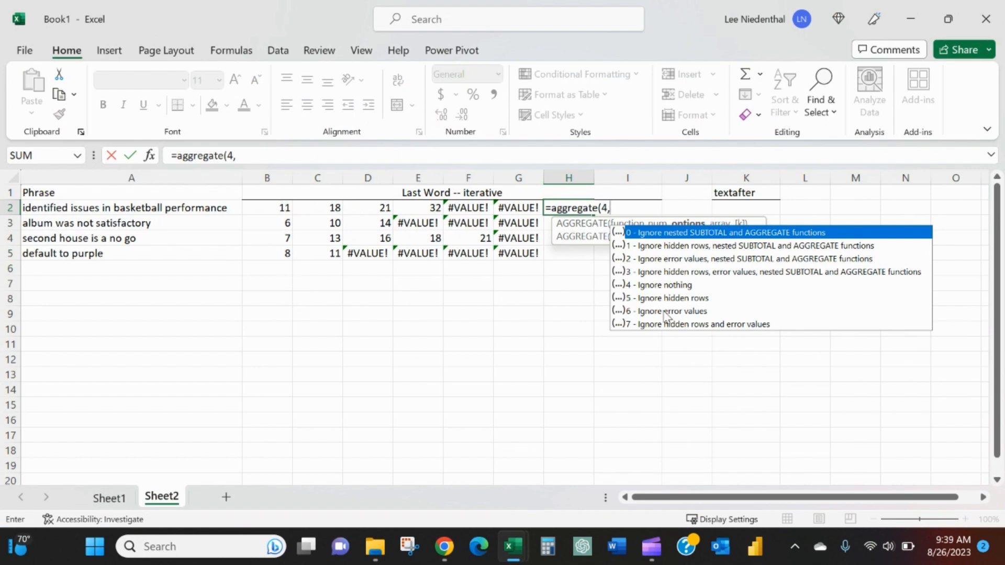
pyautogui.write('6,')
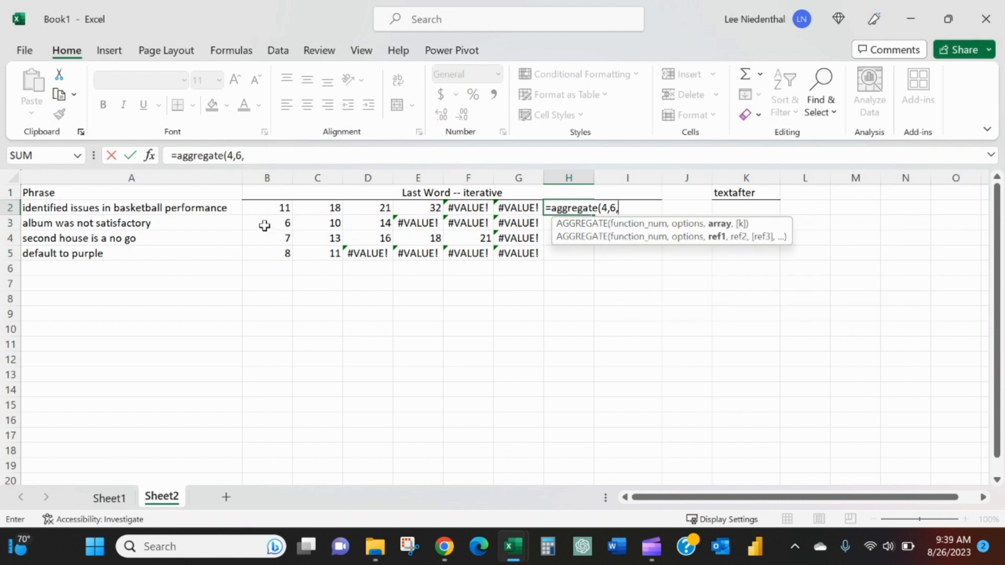
pyautogui.moveTo(269, 210); pyautogui.dragTo(523, 209)
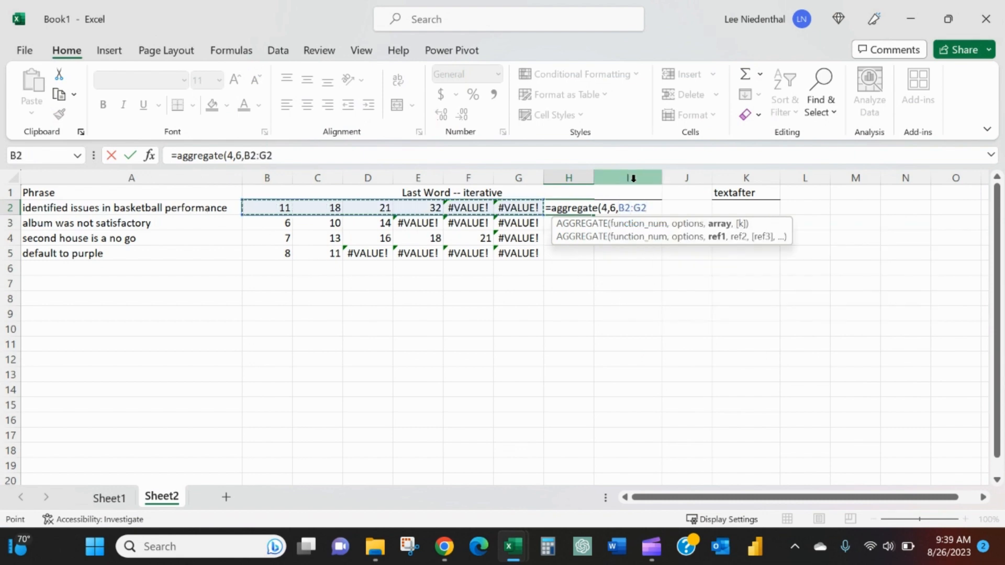
pyautogui.write(')')
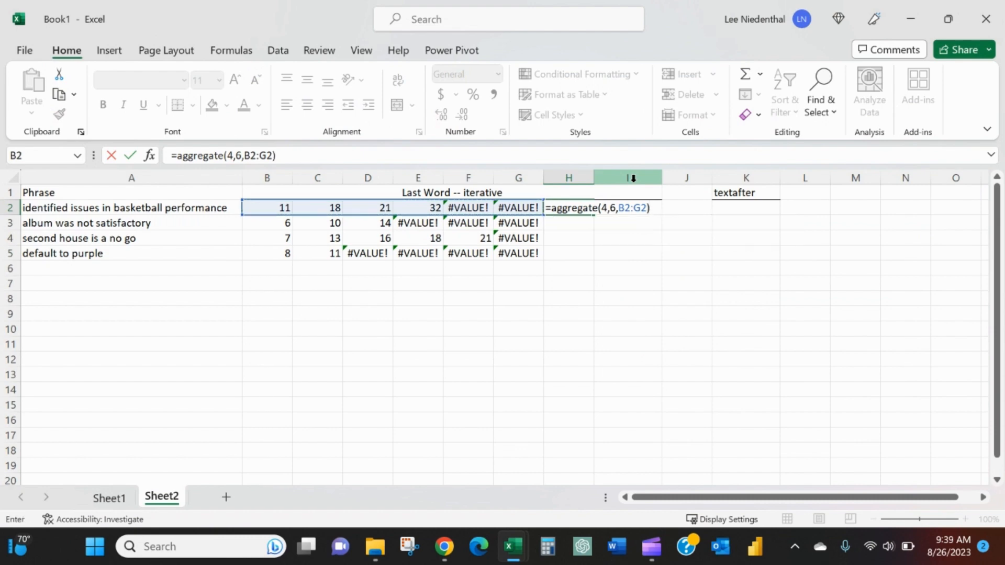
pyautogui.press('Return')
# - Copy the AGGREGATE formula from H2 down to H3:H5
pyautogui.press('Up')
pyautogui.hotkey('ctrl', 'c')
pyautogui.press('Down')
pyautogui.press('Down')
pyautogui.press('Down')
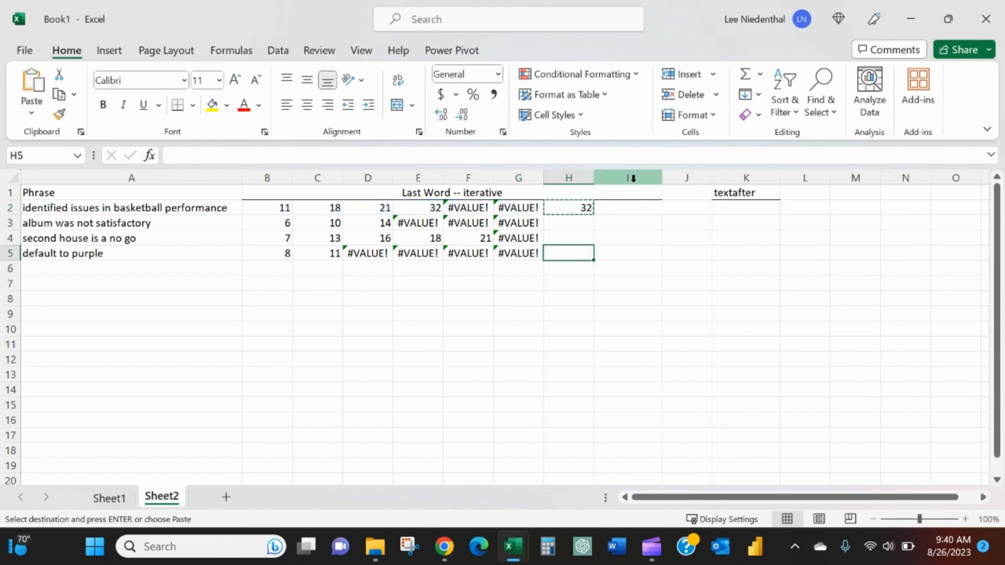
pyautogui.hotkey('shift', 'Up')
pyautogui.hotkey('shift', 'Up')
pyautogui.hotkey('ctrl', 'v')
pyautogui.press('Down')
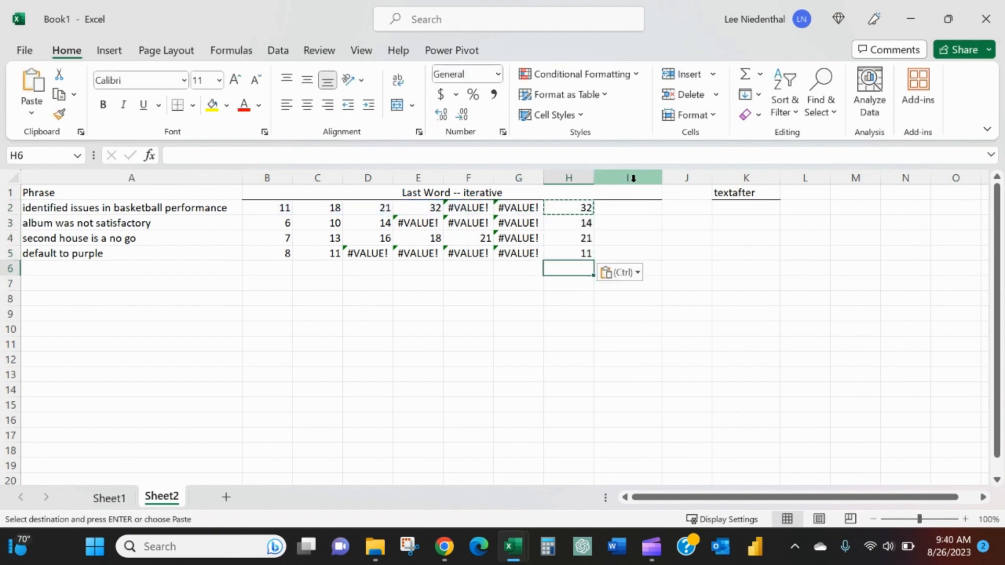
# - Check the maximum space positions in column H against the FIND results in the same rows
pyautogui.press('Up')
pyautogui.press('Up')
pyautogui.press('Left')
pyautogui.press('Left')
pyautogui.press('Left')
pyautogui.press('Left')
pyautogui.press('Left')
pyautogui.press('Down')
pyautogui.press('Up')
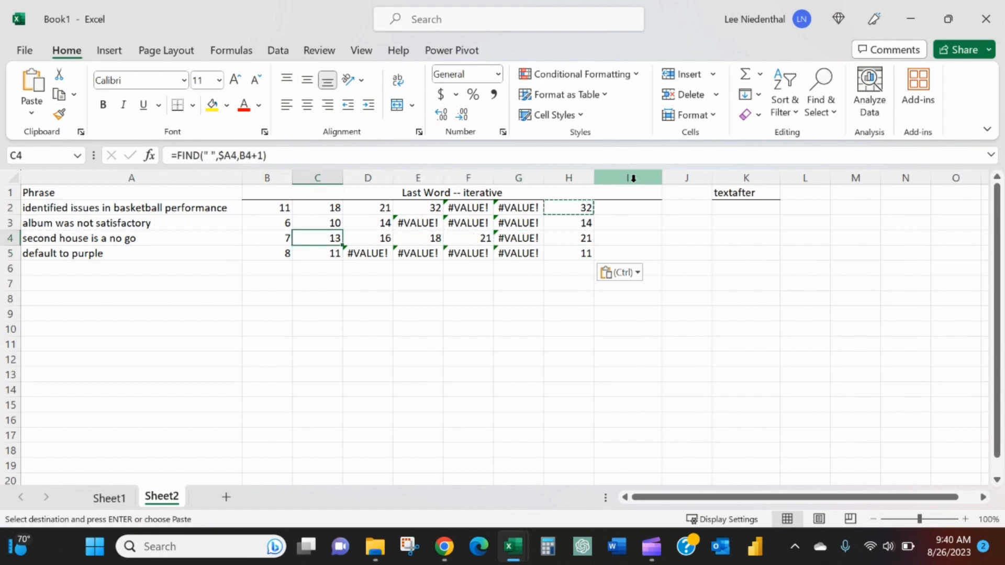
pyautogui.press('Up')
# - Enter =RIGHT(A2,LEN(A2)-H2) in I2 to extract the last word of the first phrase
pyautogui.press('Right')
pyautogui.press('Right')
pyautogui.press('Right')
pyautogui.press('Right')
pyautogui.press('Right')
pyautogui.press('Right')
pyautogui.press('Up')
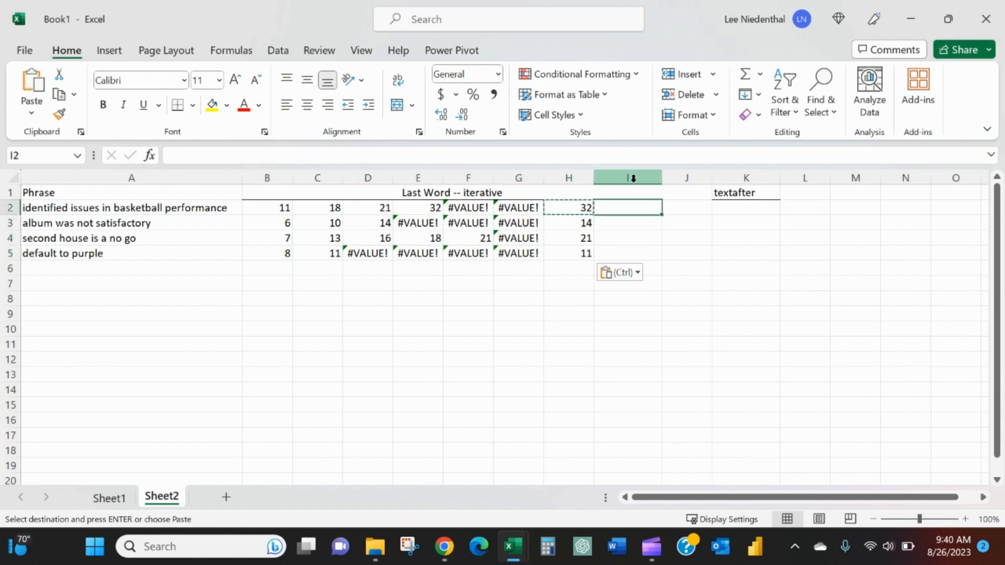
pyautogui.write('=')
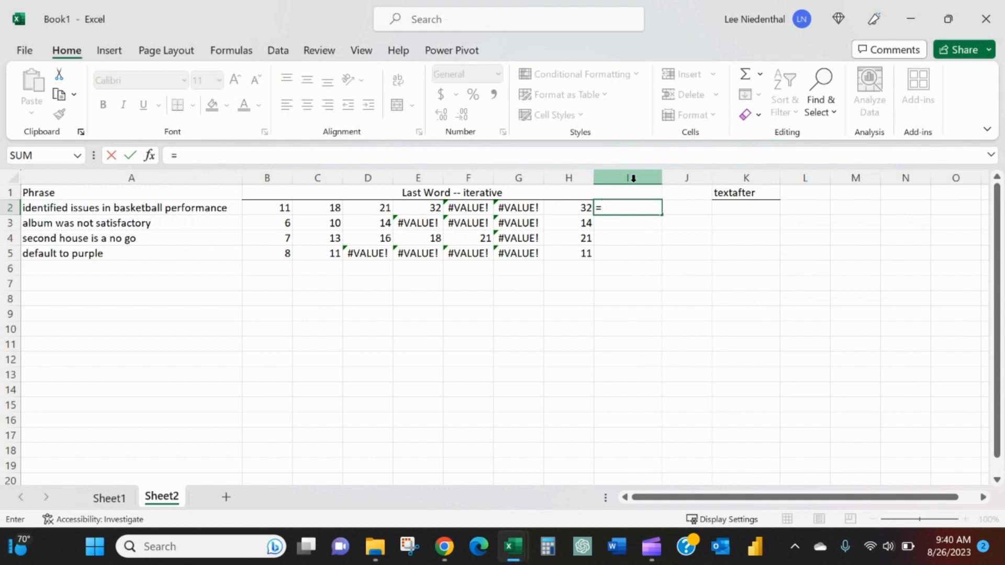
pyautogui.write('right(')
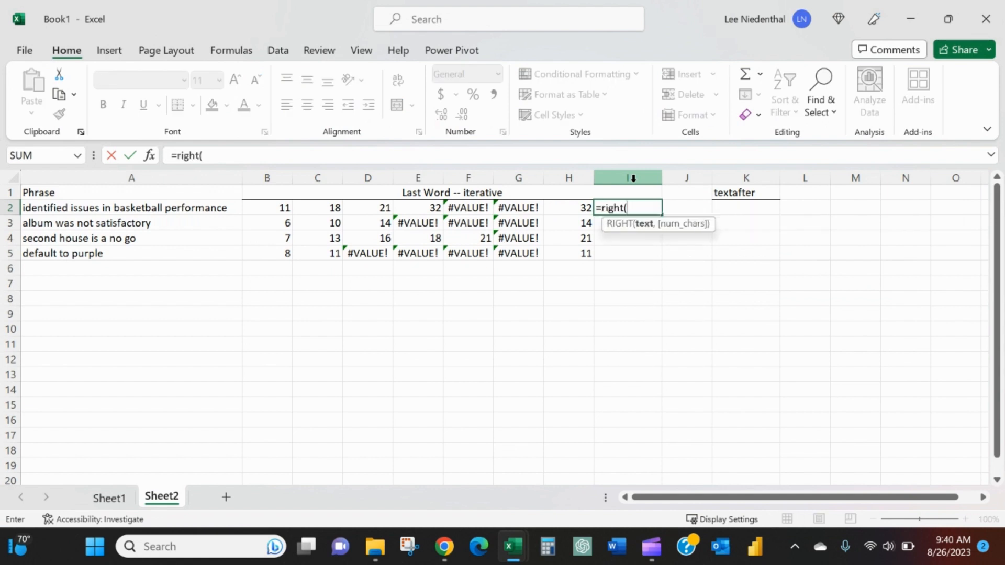
pyautogui.press('Left')
pyautogui.press('Left')
pyautogui.press('Left')
pyautogui.press('Left')
pyautogui.press('Left')
pyautogui.press('Left')
pyautogui.press('Left')
pyautogui.press('Left')
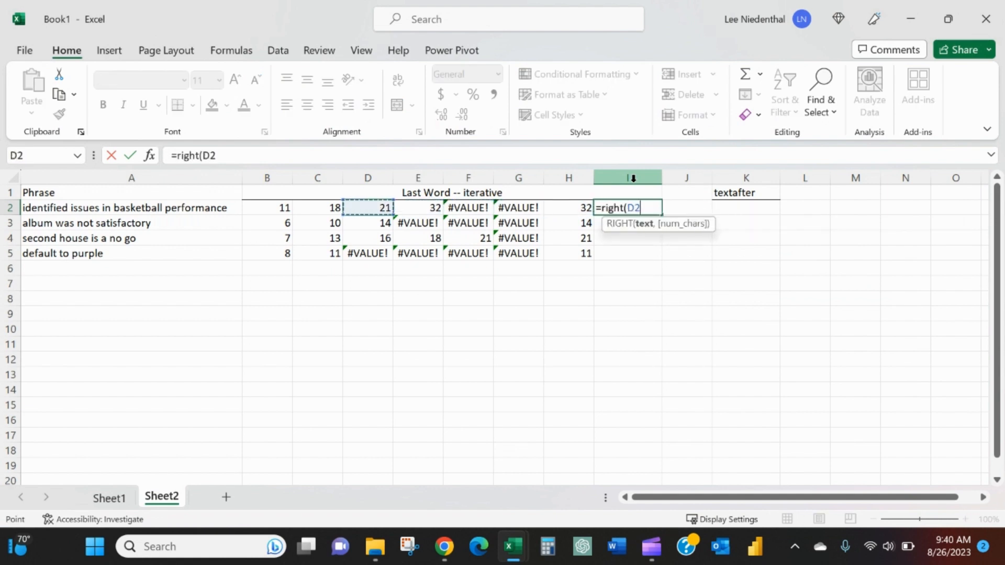
pyautogui.write(',')
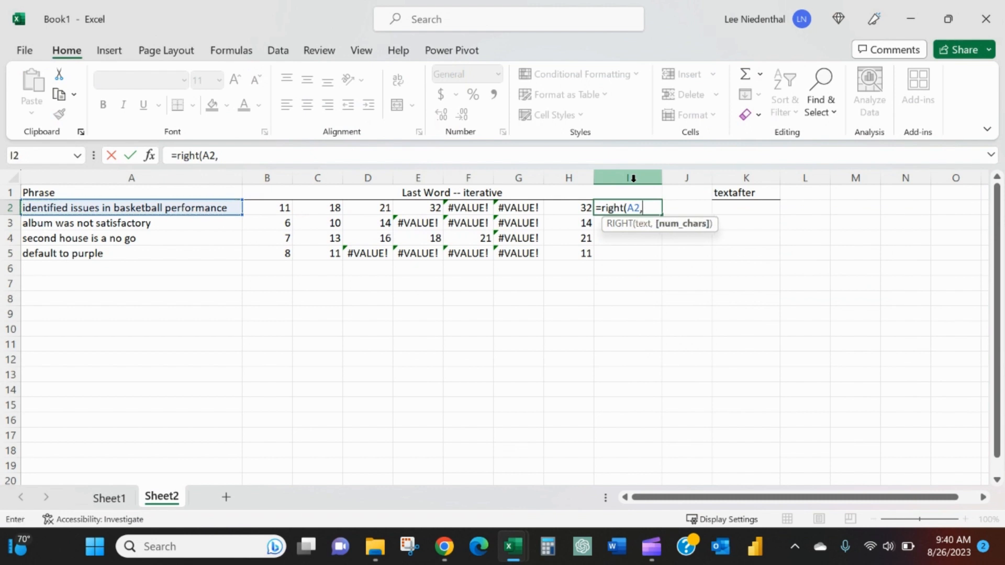
pyautogui.write('len(')
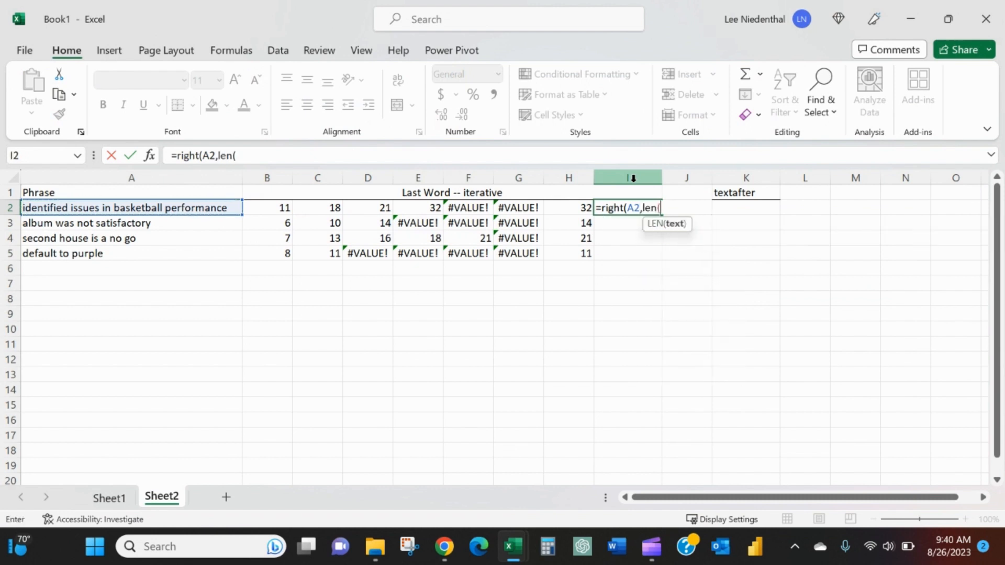
pyautogui.press('Left')
pyautogui.press('Left')
pyautogui.press('Left')
pyautogui.press('Left')
pyautogui.press('Left')
pyautogui.press('Left')
pyautogui.press('Left')
pyautogui.press('Left')
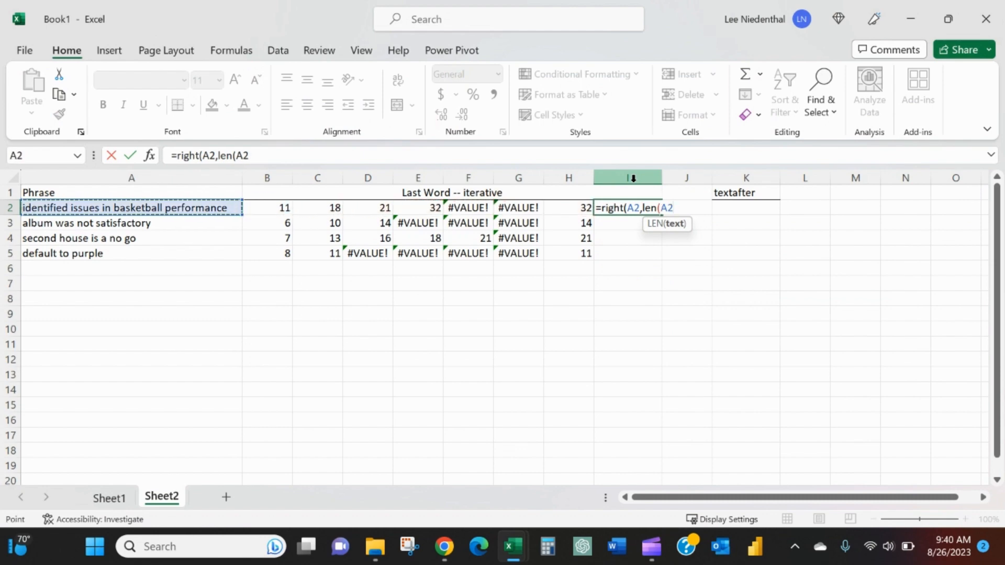
pyautogui.write(')')
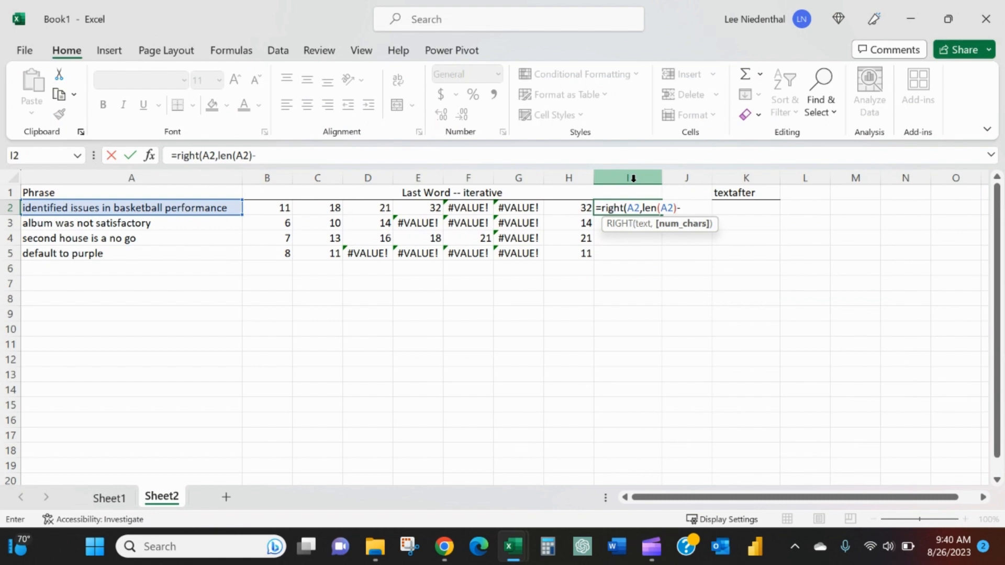
pyautogui.write('-')
pyautogui.press('Left')
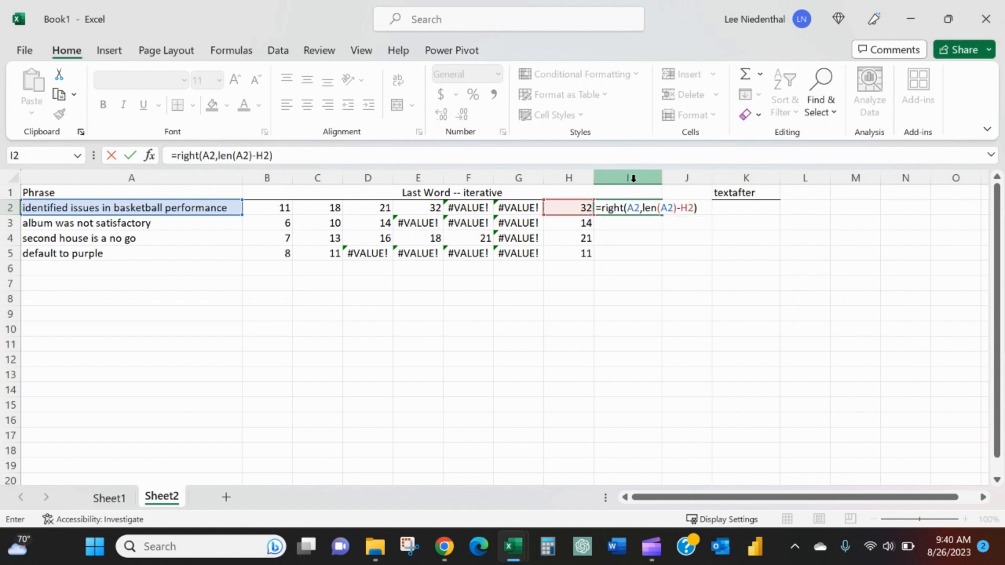
pyautogui.press('Return')
# - Copy the RIGHT formula from I2 down to the remaining phrases in I3:I5
pyautogui.press('Up')
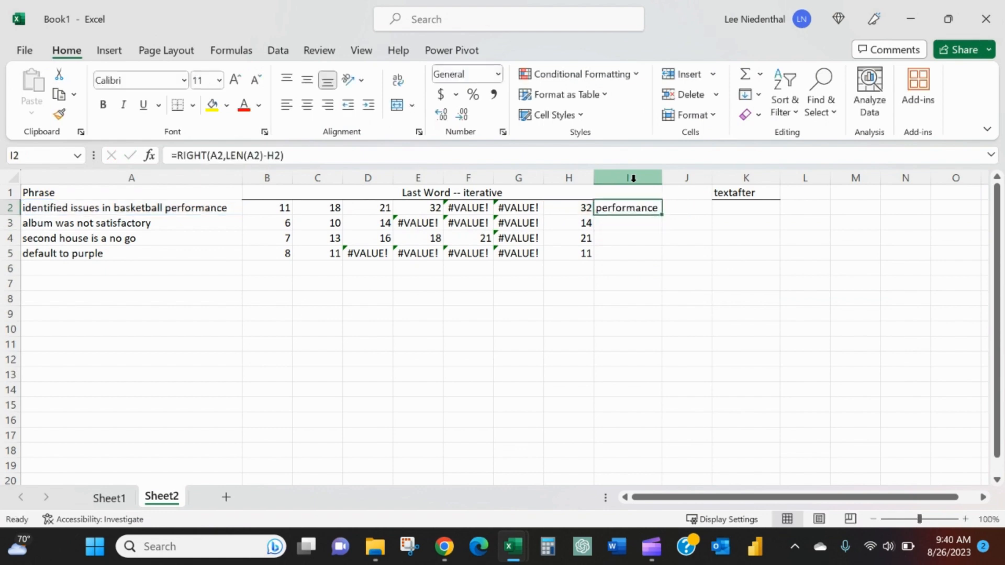
pyautogui.hotkey('ctrl', 'c')
pyautogui.press('Left')
pyautogui.press('Down')
pyautogui.press('Down')
pyautogui.press('Down')
pyautogui.press('Right')
pyautogui.hotkey('shift', 'Up')
pyautogui.hotkey('shift', 'Up')
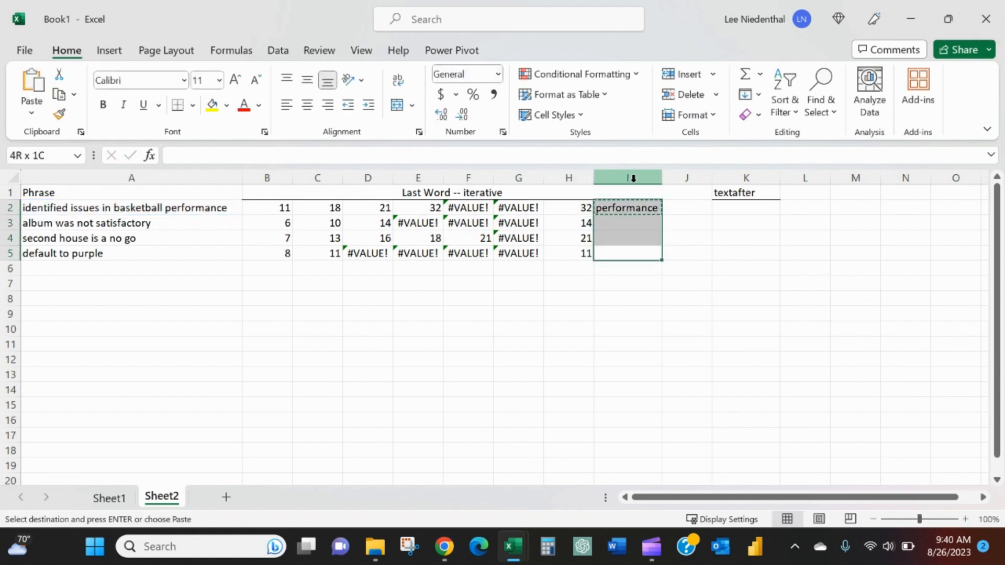
pyautogui.hotkey('ctrl', 'v')
# - Compare the extracted words in column I with the phrases in column A and the space positions between them
pyautogui.press('Up')
pyautogui.press('Down')
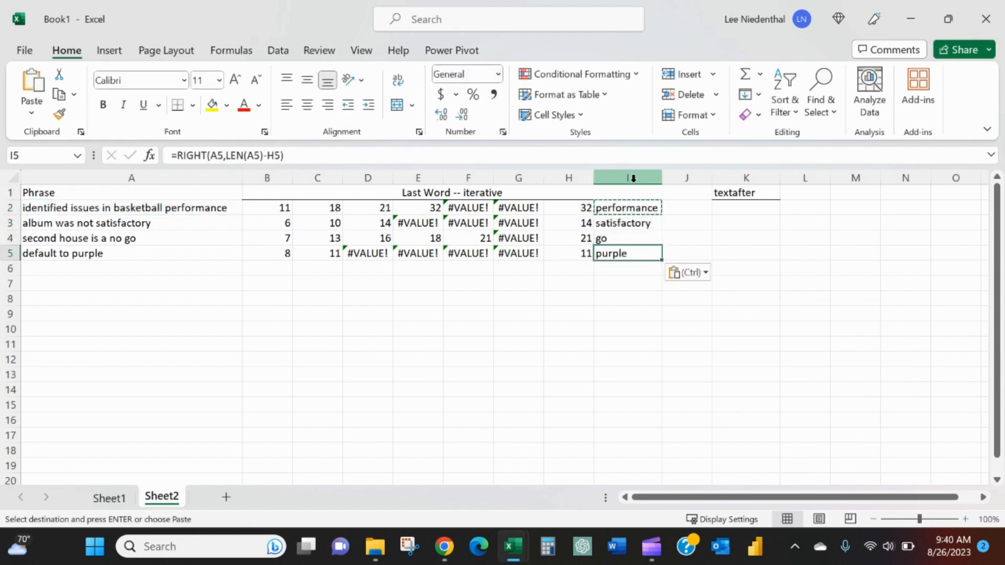
pyautogui.press('Up')
pyautogui.press('Up')
pyautogui.press('Left')
pyautogui.press('Left')
pyautogui.press('Left')
pyautogui.press('Left')
pyautogui.press('Left')
pyautogui.press('Left')
pyautogui.press('Left')
pyautogui.press('Left')
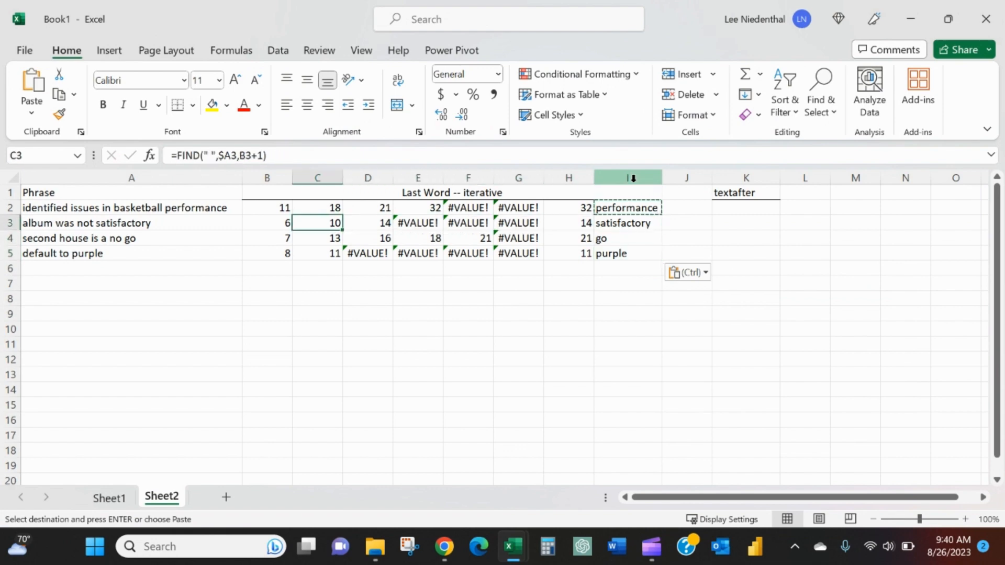
pyautogui.press('Down')
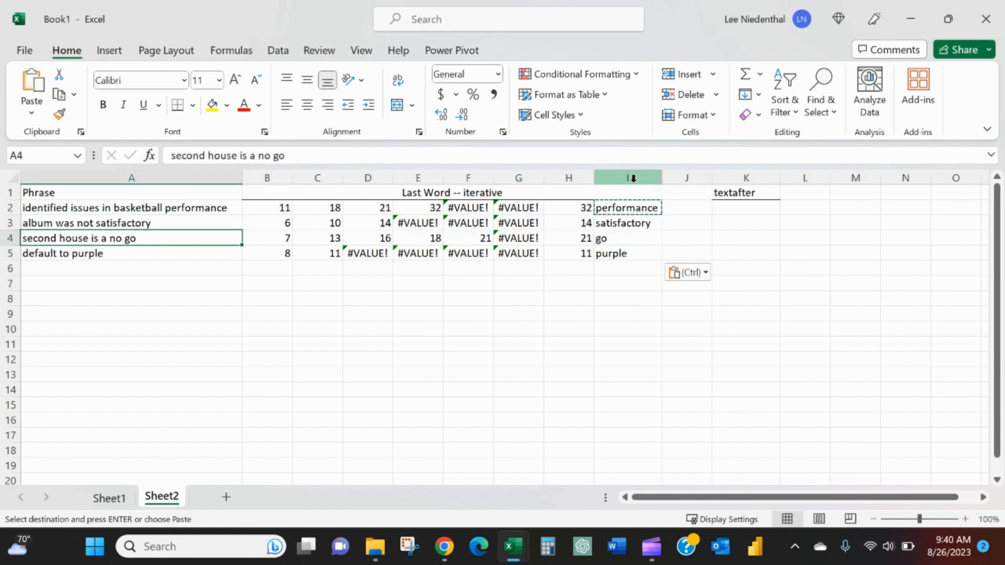
pyautogui.press('Right')
pyautogui.press('Right')
pyautogui.press('Right')
pyautogui.press('Right')
pyautogui.press('Right')
pyautogui.press('Right')
pyautogui.press('Right')
pyautogui.press('Right')
pyautogui.press('Down')
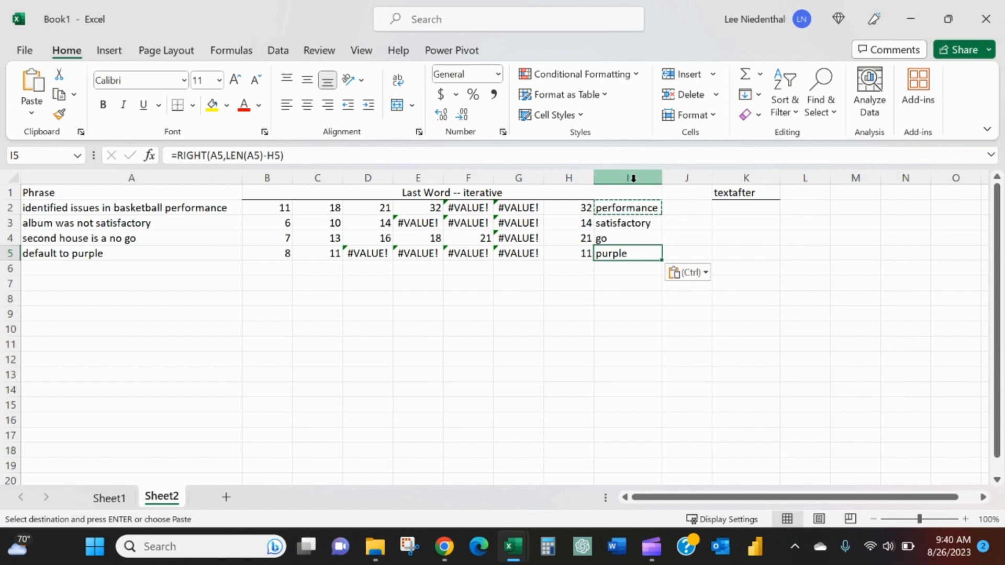
# - Begin a TEXTAFTER formula in K2 with A2 as the text and a space " " as the delimiter
pyautogui.press('Up')
pyautogui.press('Up')
pyautogui.press('Up')
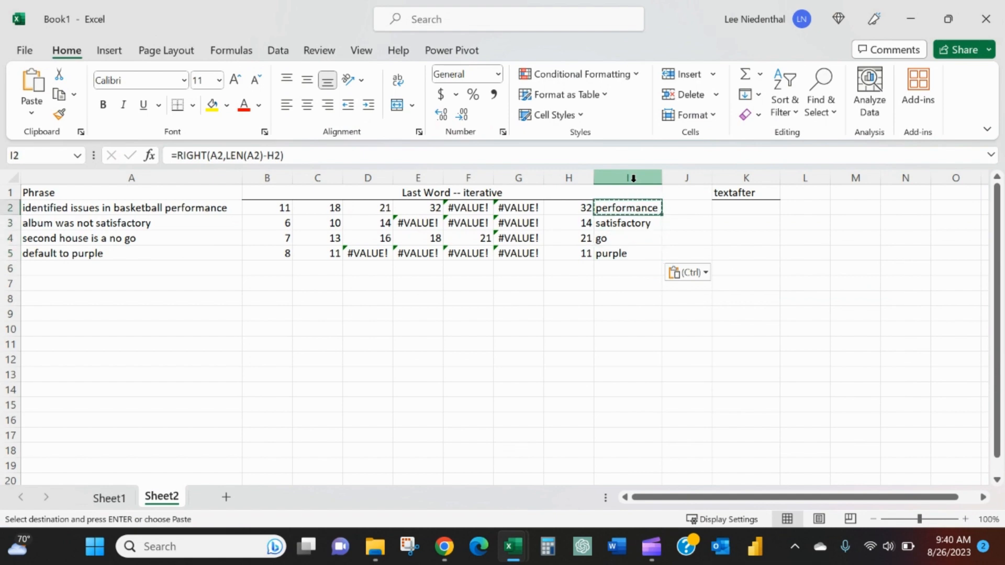
pyautogui.press('Right')
pyautogui.press('Right')
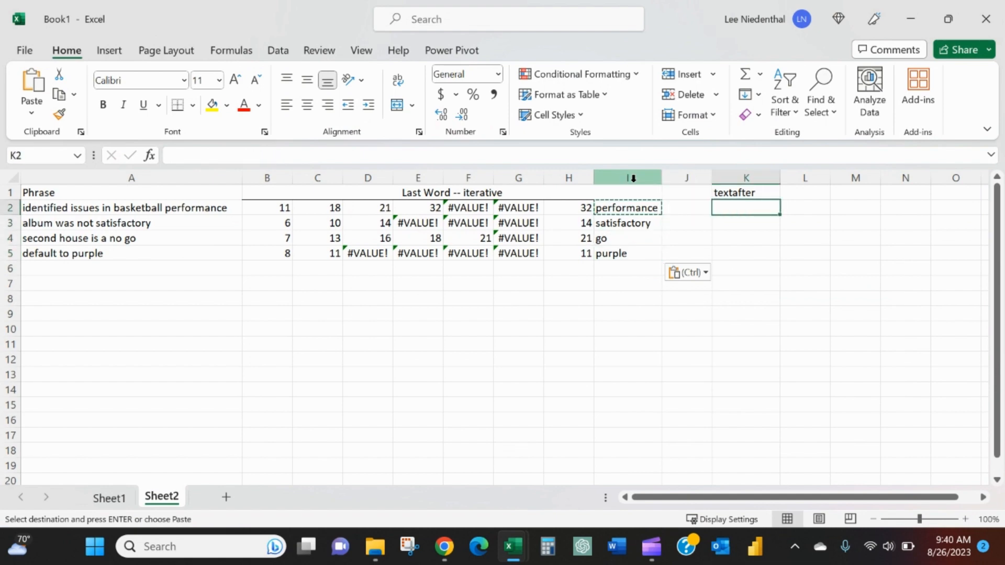
pyautogui.write('=text')
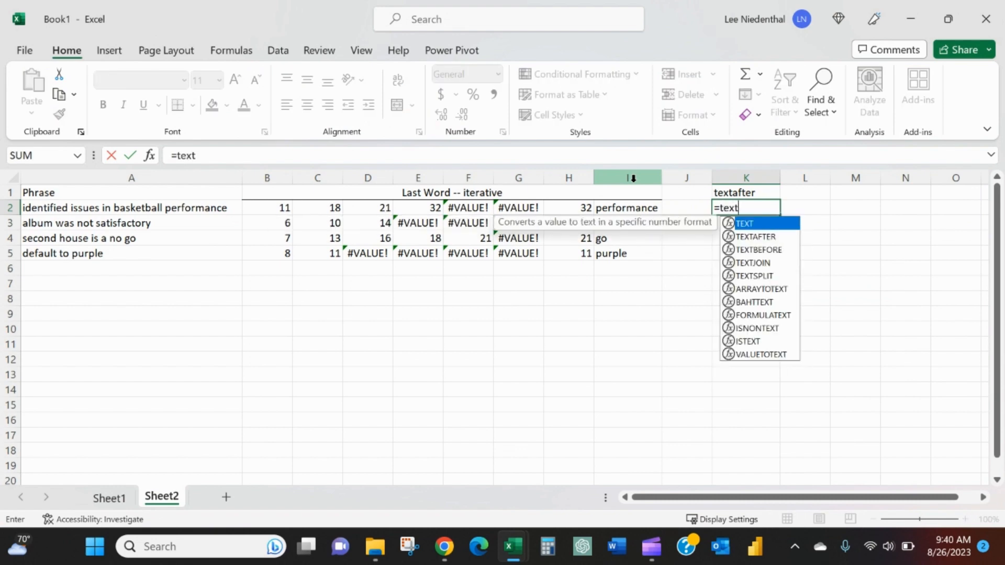
pyautogui.write('afte')
pyautogui.write('(')
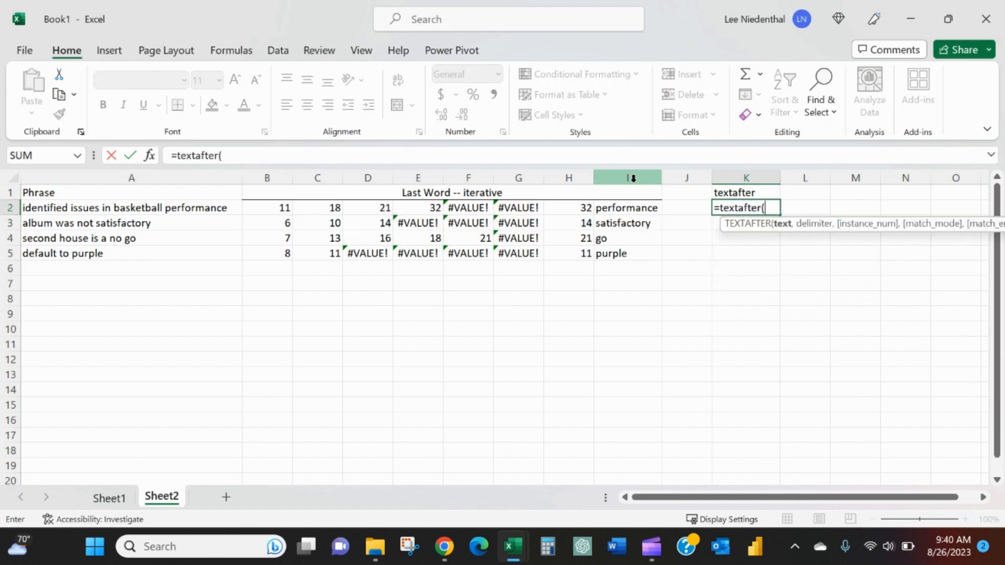
pyautogui.press('Left')
pyautogui.press('Left')
pyautogui.press('Left')
pyautogui.press('Left')
pyautogui.press('Left')
pyautogui.press('Left')
pyautogui.press('Left')
pyautogui.press('Left')
pyautogui.press('Left')
pyautogui.press('Left')
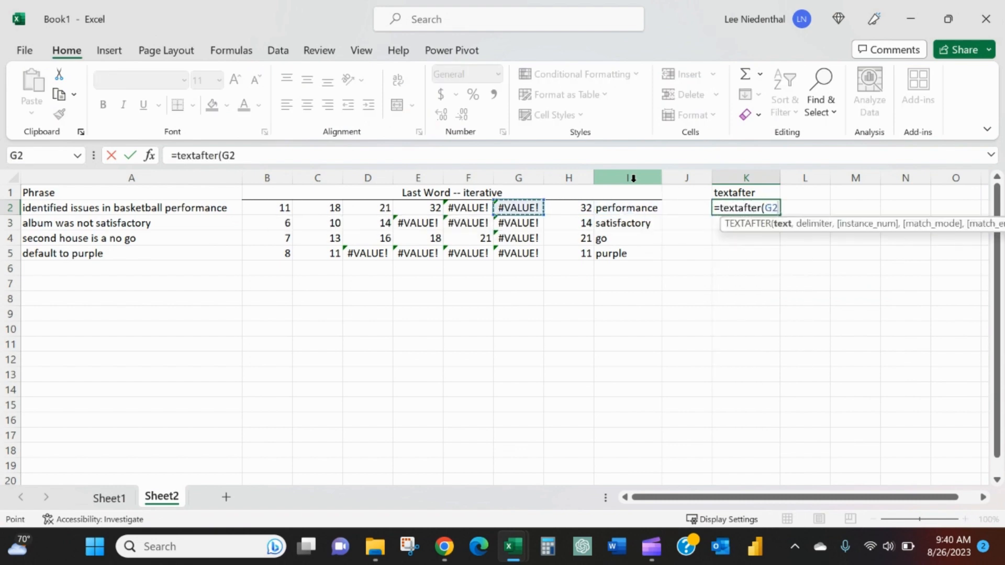
pyautogui.write(',')
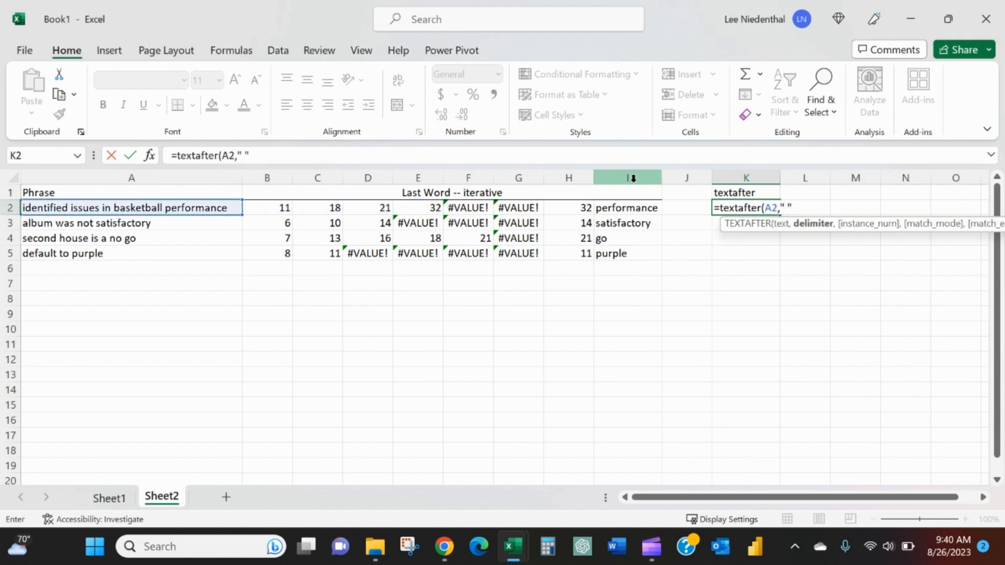
pyautogui.write('" ",')
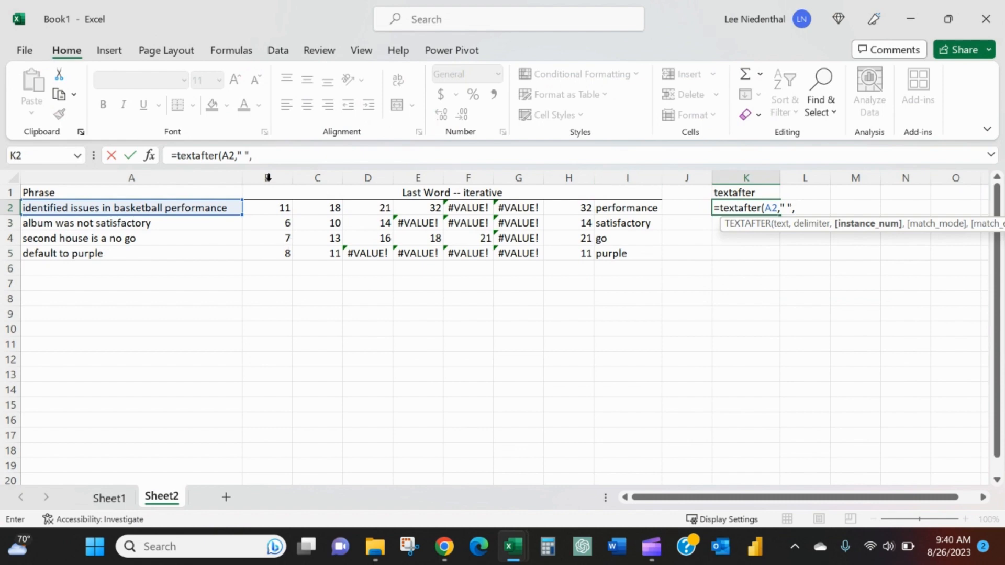
# - Complete the TEXTAFTER formula in K2 with an instance number of -1, using its function arguments
pyautogui.click(151, 156)
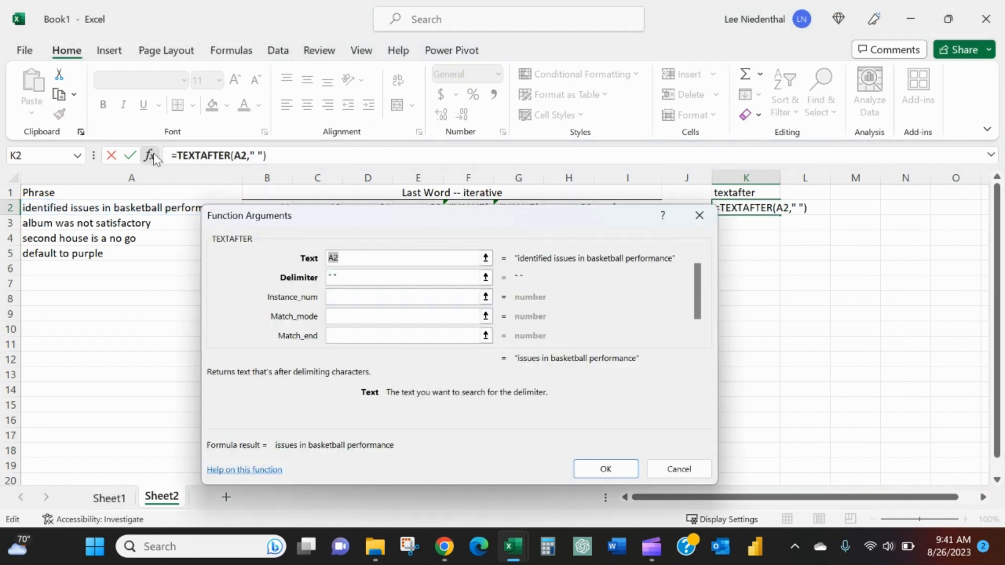
pyautogui.click(354, 295)
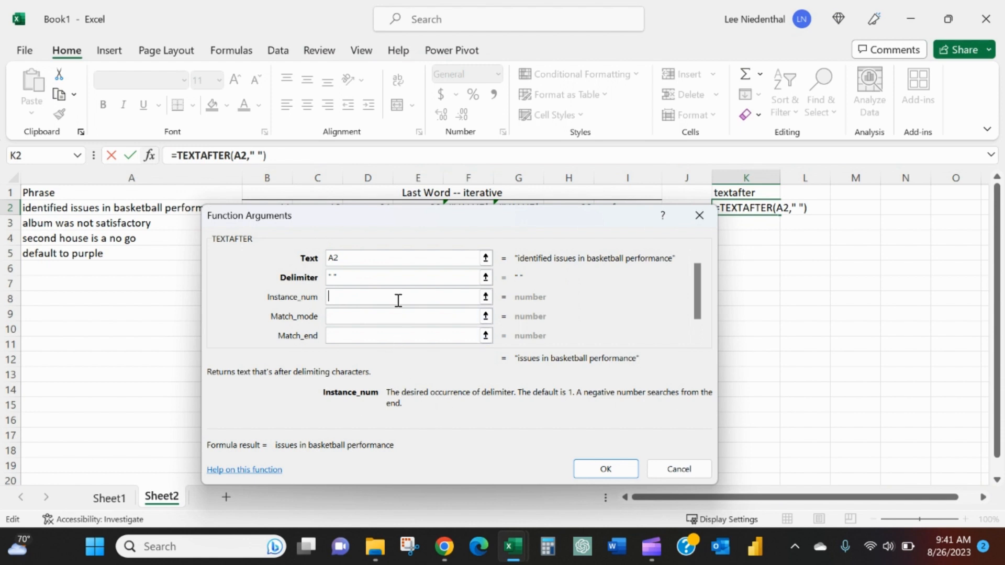
pyautogui.write('-1')
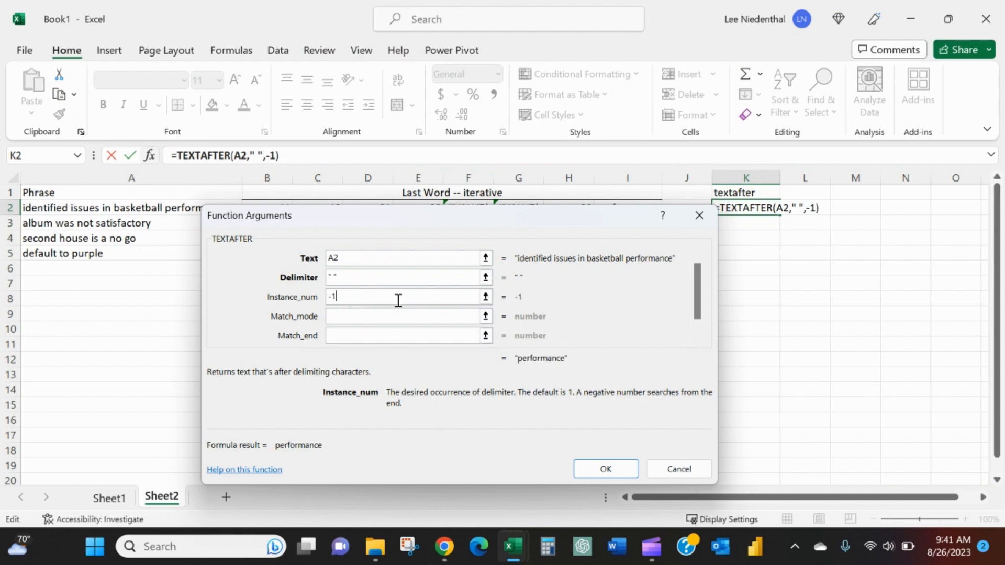
pyautogui.click(605, 470)
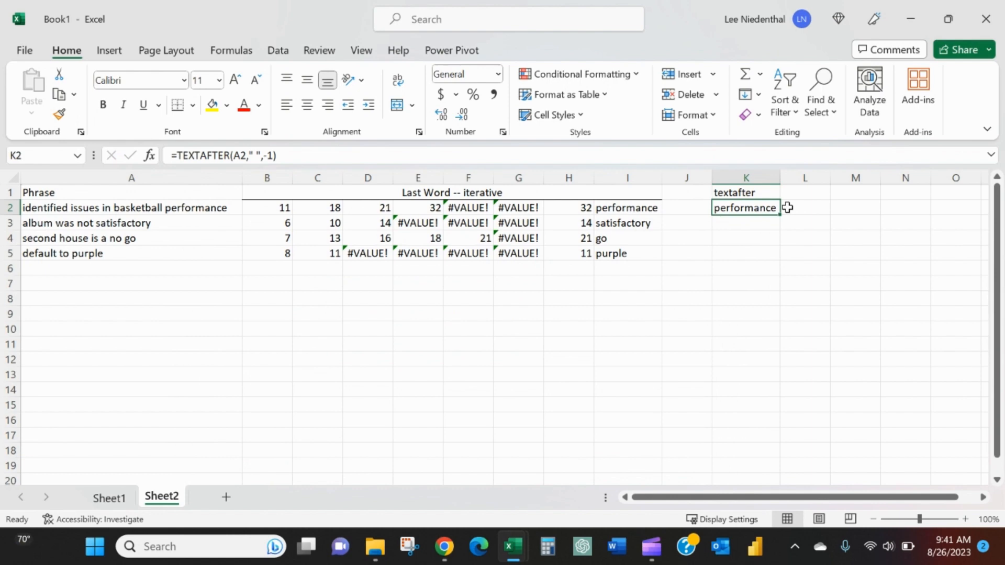
# - Copy the TEXTAFTER formula from K2 down to the remaining phrases in K3:K5
pyautogui.hotkey('ctrl', 'c')
pyautogui.press('Left')
pyautogui.press('Left')
pyautogui.press('Right')
pyautogui.press('Right')
pyautogui.press('Down')
pyautogui.press('Down')
pyautogui.press('Down')
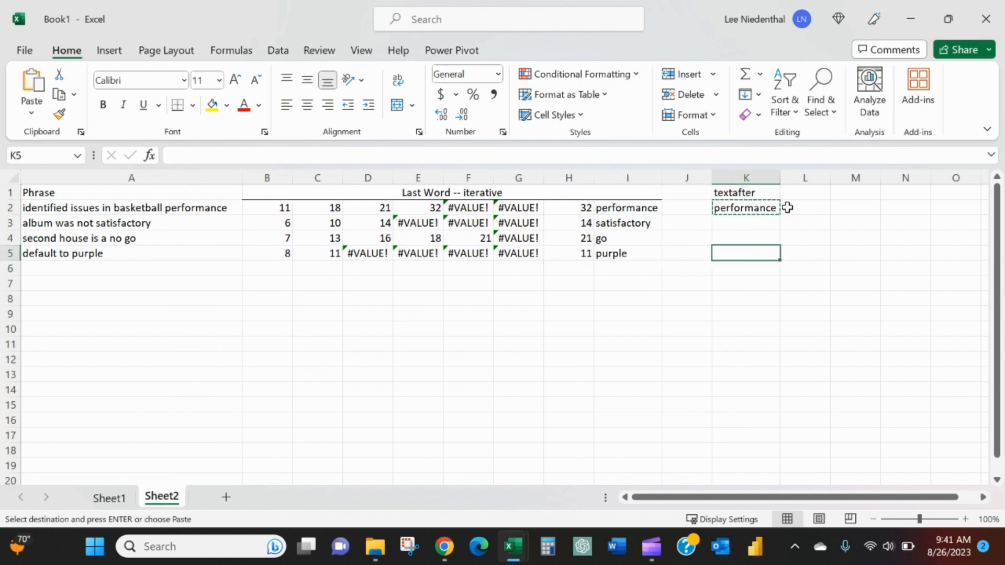
pyautogui.hotkey('shift', 'Up')
pyautogui.hotkey('shift', 'Up')
pyautogui.hotkey('shift', 'Up')
pyautogui.hotkey('ctrl', 'v')
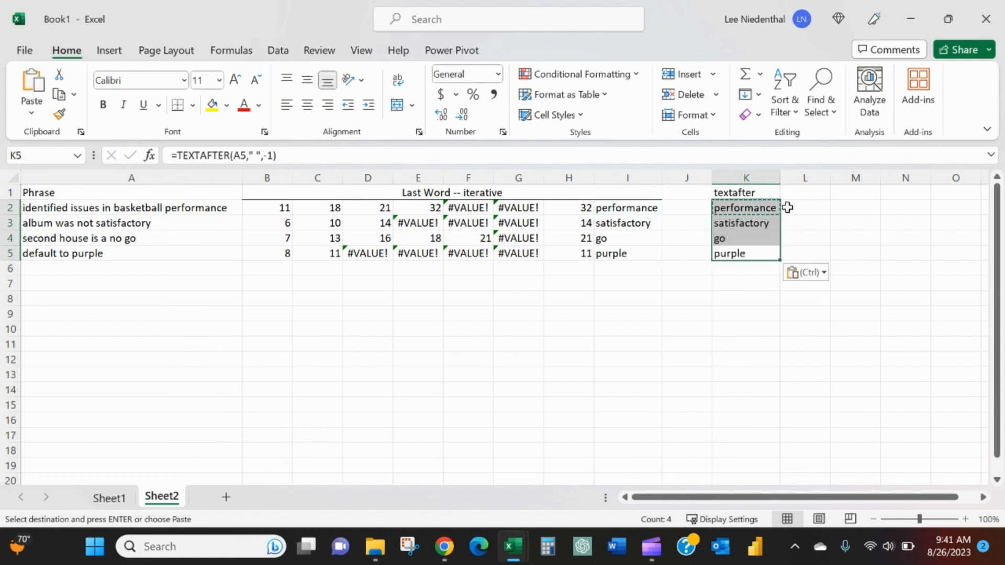
pyautogui.press('Down')
pyautogui.press('Up')
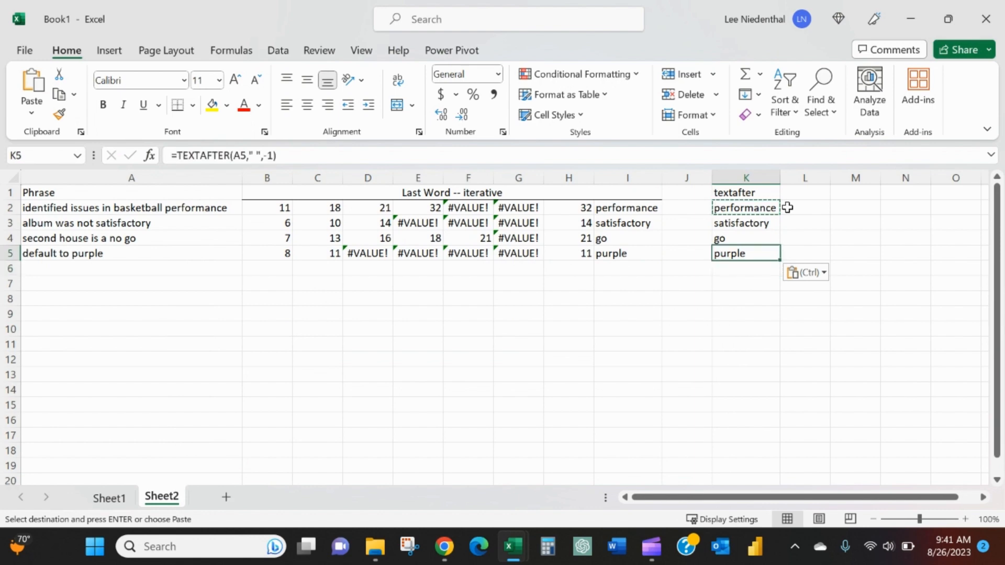
# - Add the test phrase "this is a trap to see the limitations of iteration" in A6
pyautogui.press('Down')
pyautogui.press('Home')
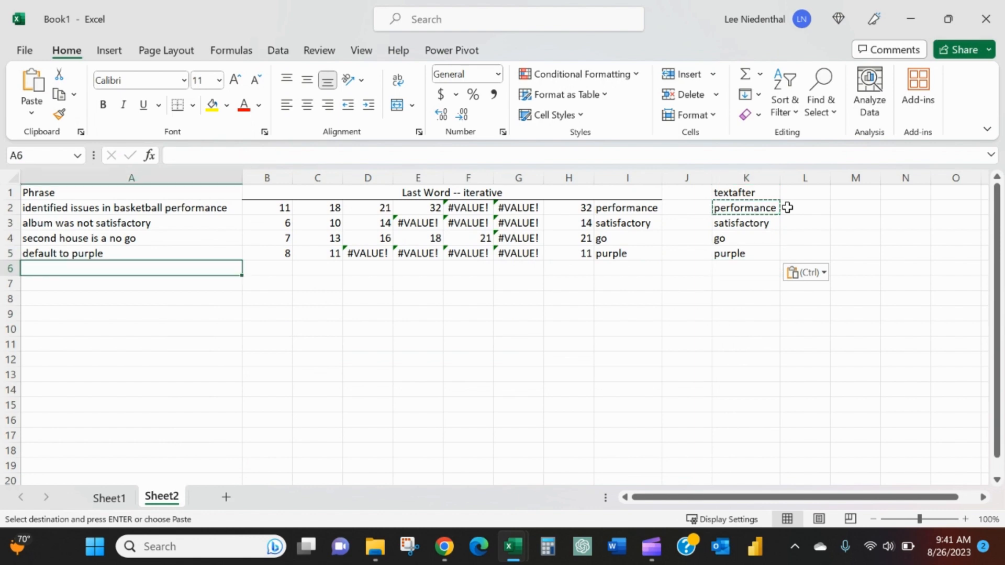
pyautogui.press('Escape')
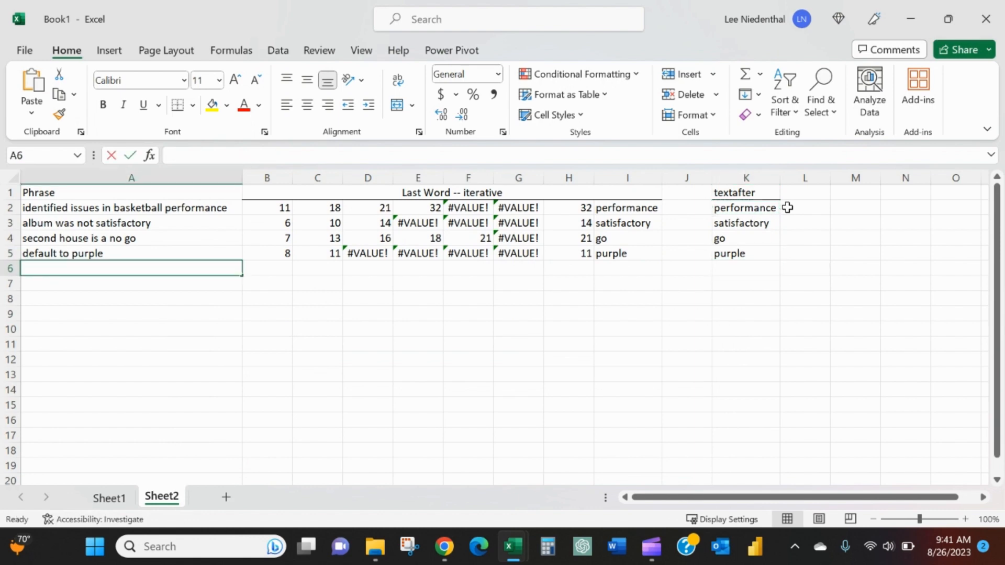
pyautogui.write('this is a trap t')
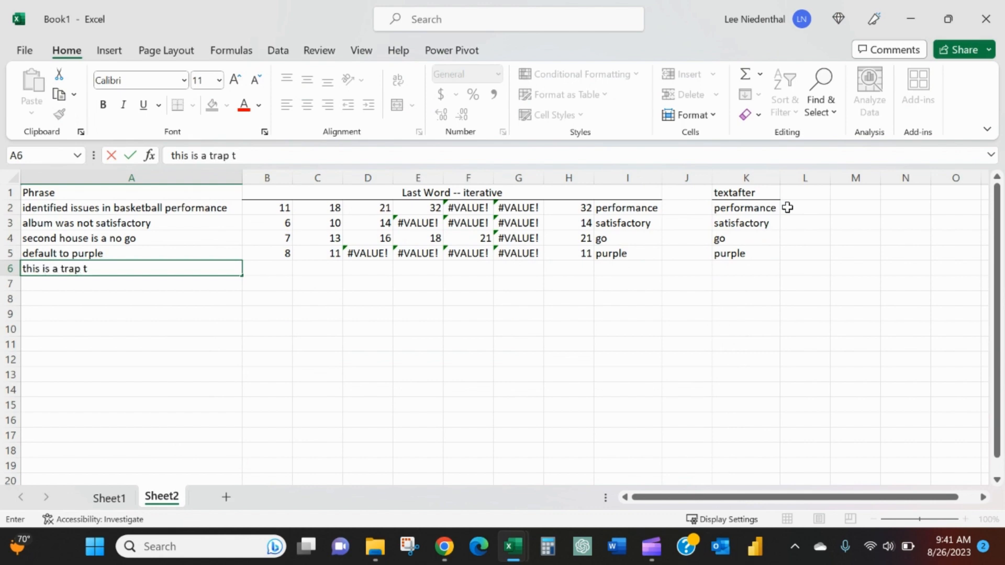
pyautogui.write('o see the limitations ')
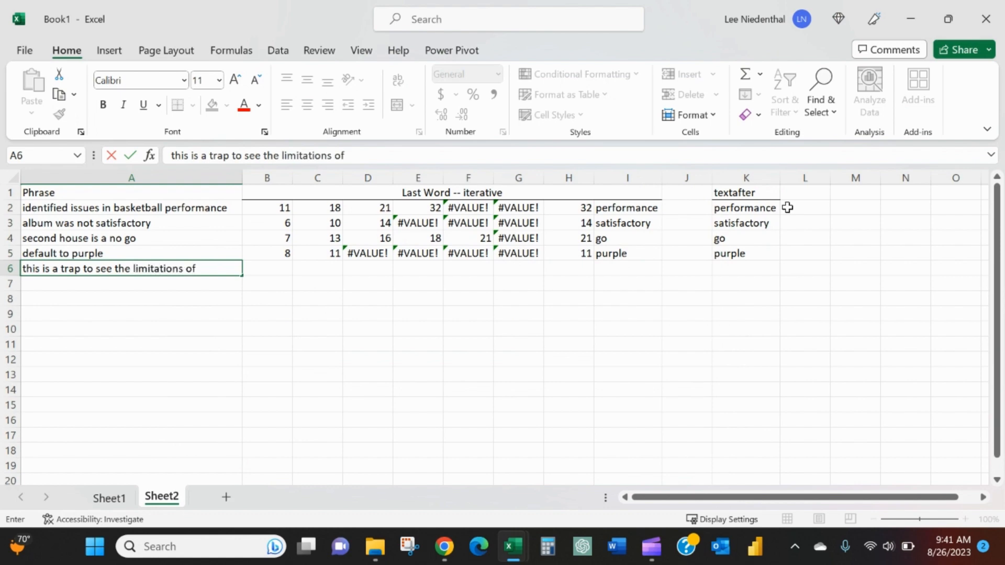
pyautogui.write('of iteration')
pyautogui.press('Tab')
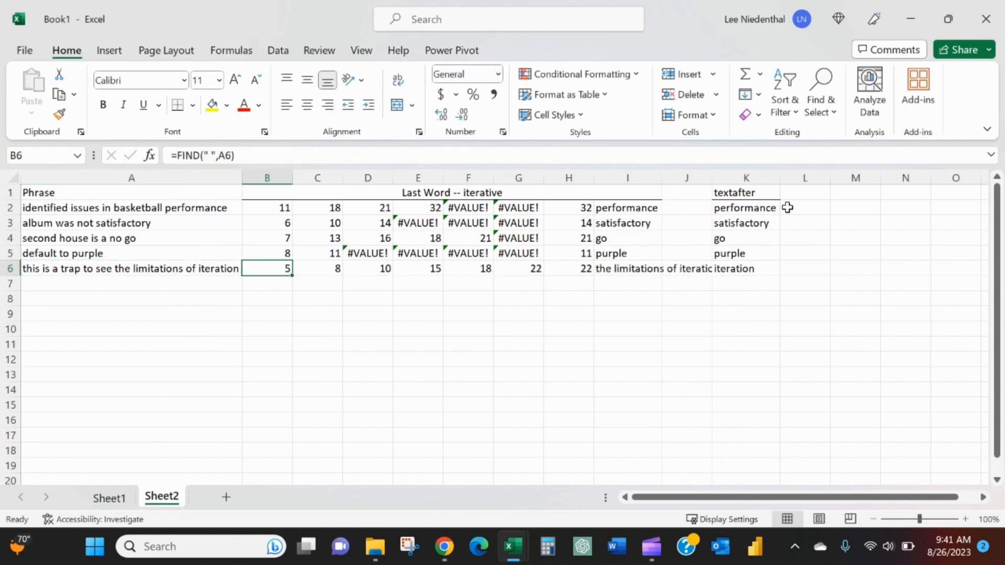
# - Examine the FIND formulas and space positions for the new phrase across row 6 and compare them with the rows above
pyautogui.press('Right')
pyautogui.press('Right')
pyautogui.press('Right')
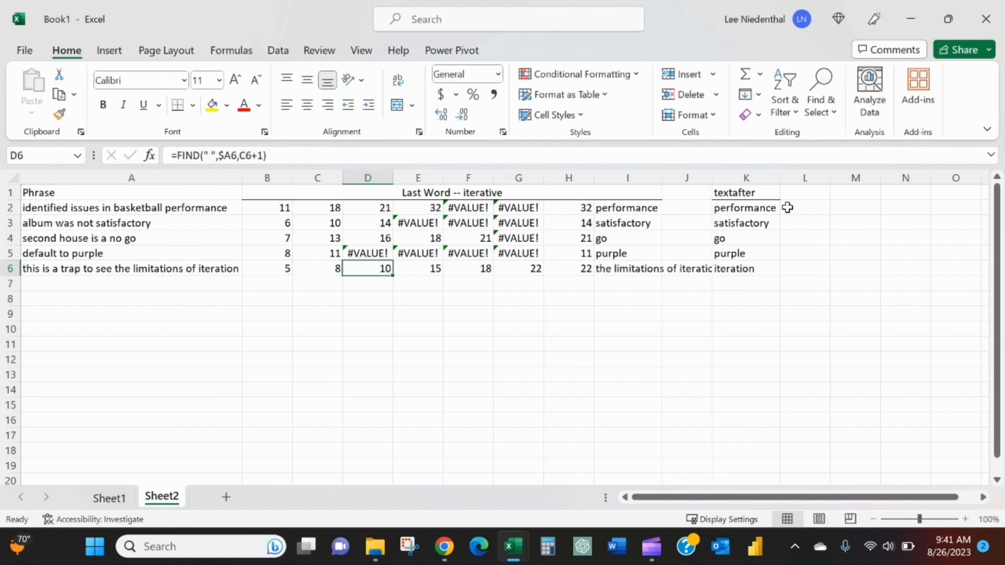
pyautogui.press('Left')
pyautogui.press('Left')
pyautogui.press('Left')
pyautogui.press('Left')
pyautogui.press('Right')
pyautogui.press('Right')
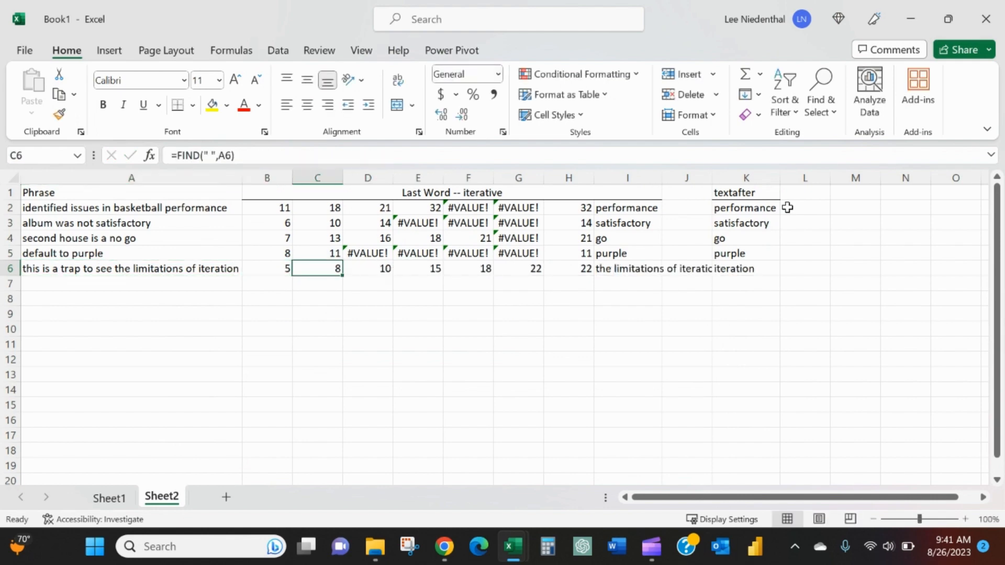
pyautogui.press('Right')
pyautogui.press('Right')
pyautogui.press('Right')
pyautogui.press('Right')
pyautogui.press('Left')
pyautogui.press('Left')
pyautogui.press('Right')
pyautogui.press('Up')
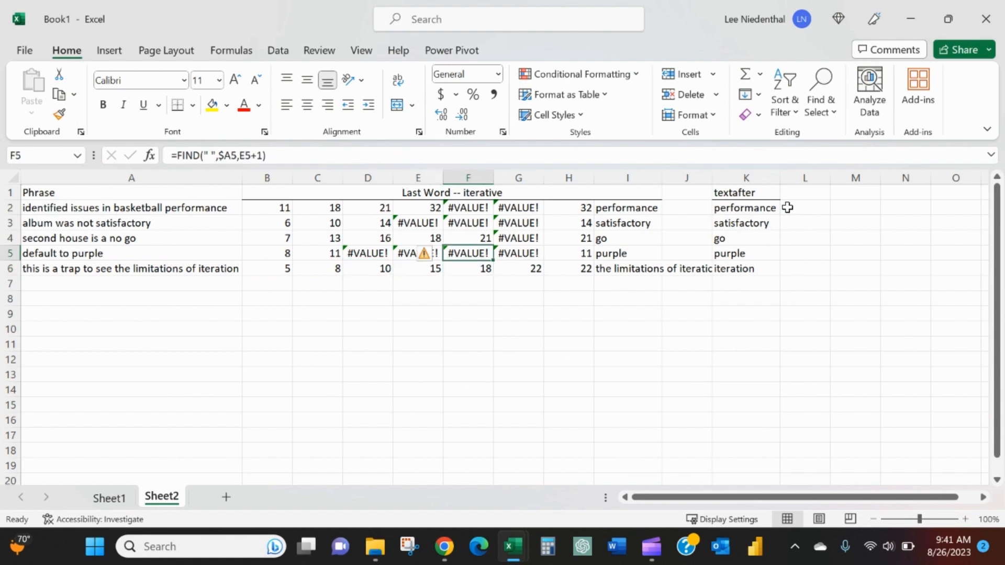
pyautogui.press('Up')
# - Autofit column I to show the full RIGHT result in I6, and compare it with the TEXTAFTER result in K6
pyautogui.press('Right')
pyautogui.press('Down')
pyautogui.press('Down')
pyautogui.press('Right')
pyautogui.press('Right')
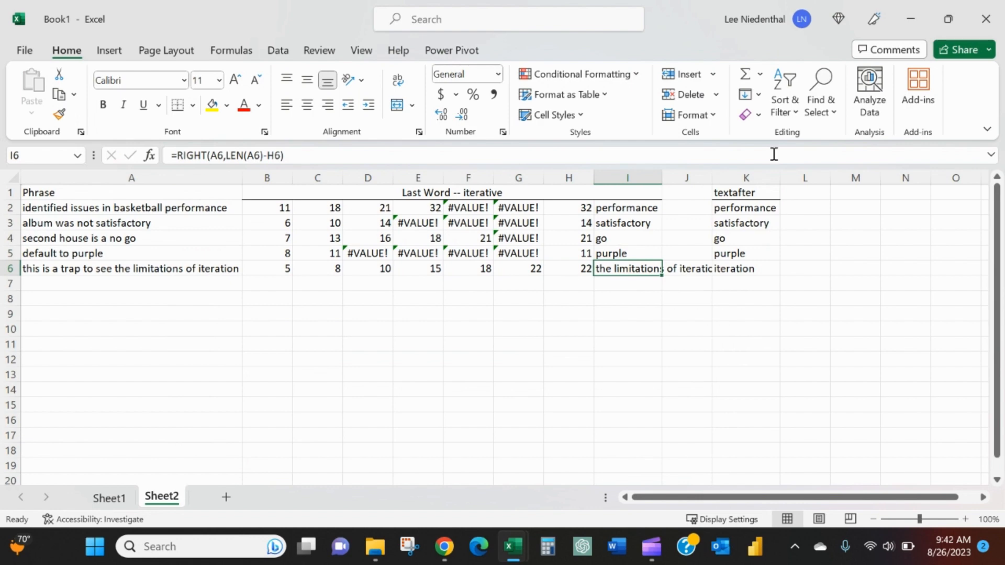
pyautogui.doubleClick(661, 176)
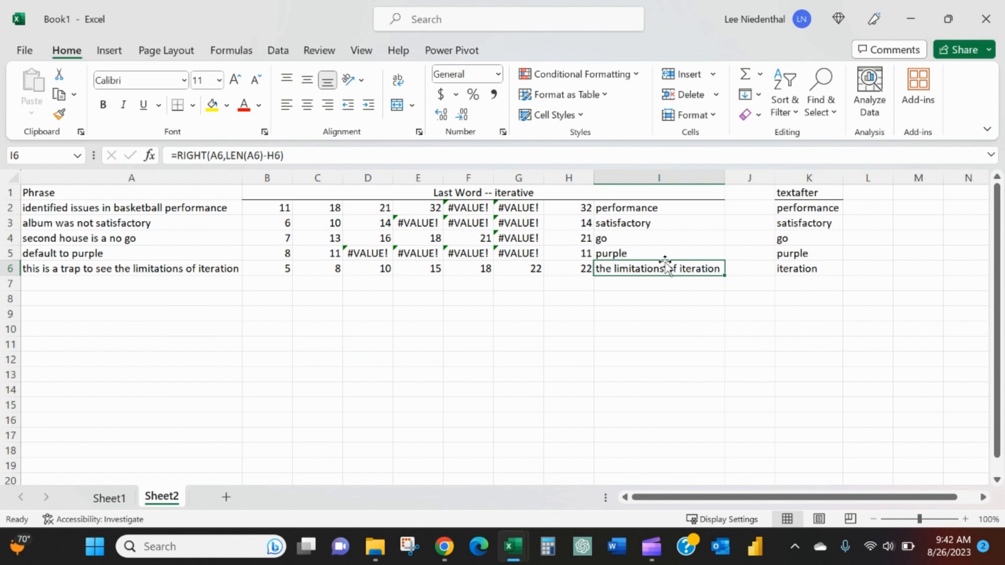
pyautogui.click(823, 272)
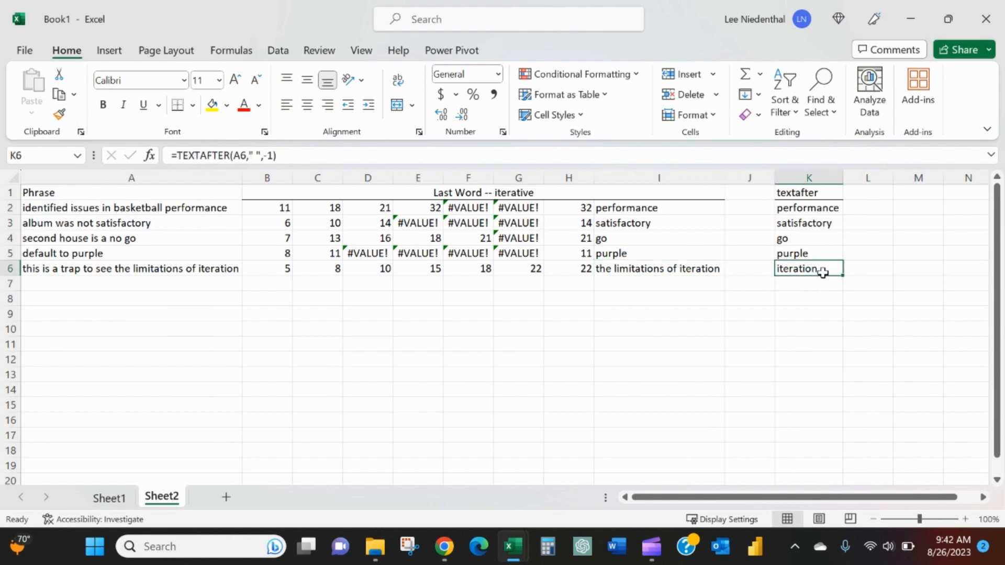